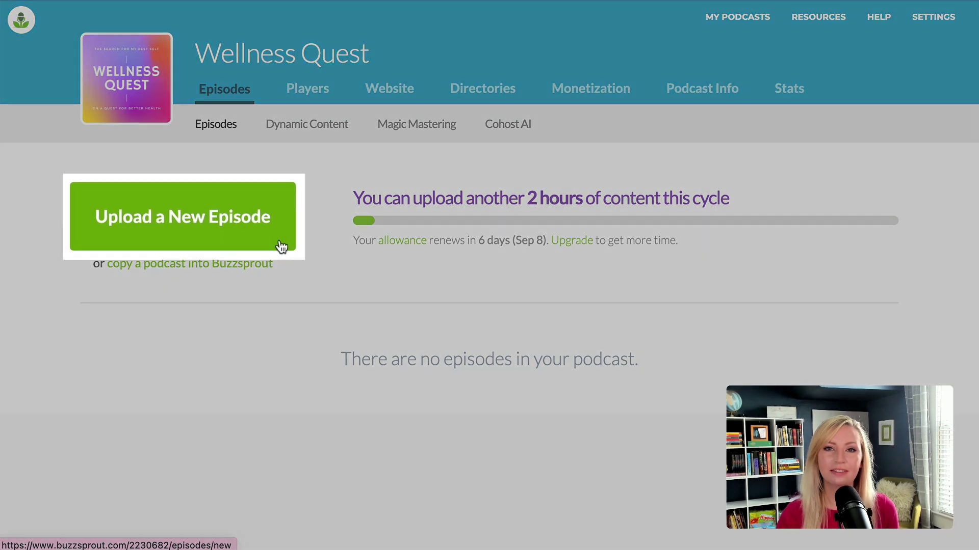
- Start a new episode and select Wellness Quest Trailer.mp3 as its audio file
{"action": "left_click", "coordinate": [281, 246]}
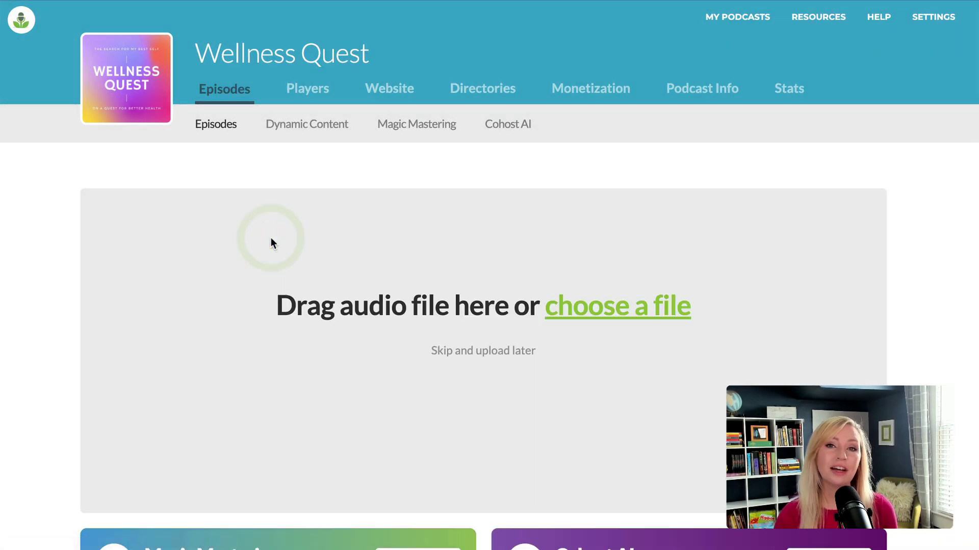
{"action": "left_click", "coordinate": [628, 322]}
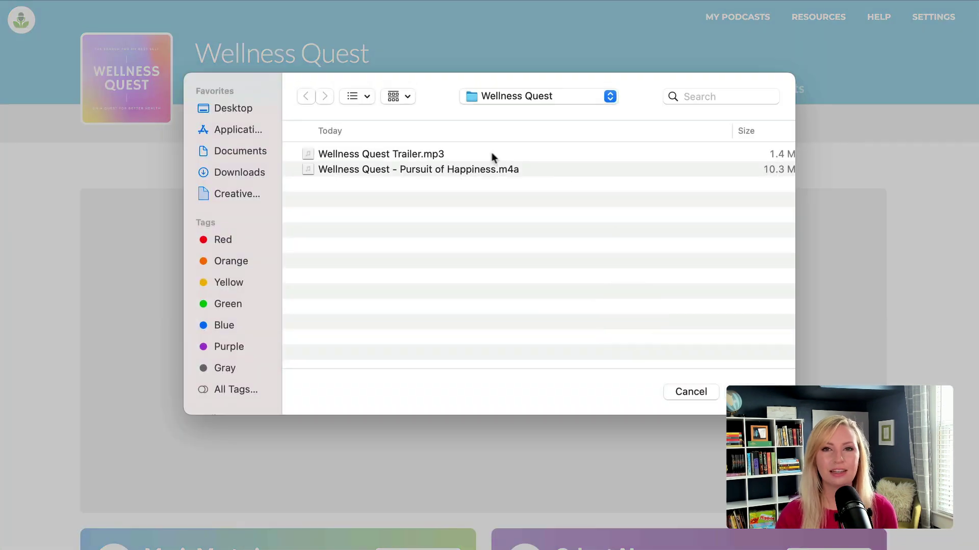
{"action": "left_click", "coordinate": [461, 154]}
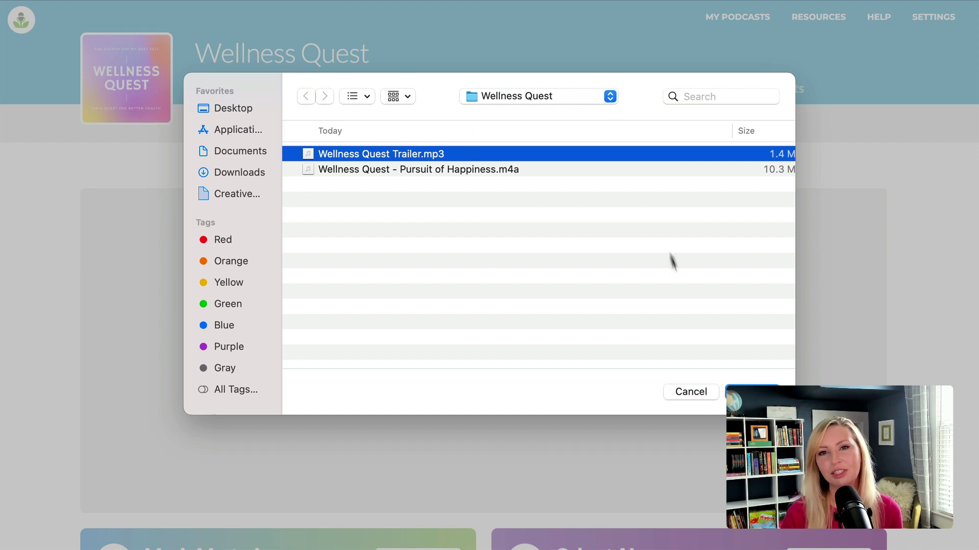
- Upload the trailer audio and title the episode 'Introduction to Wellness Quest'
{"action": "left_click", "coordinate": [752, 392]}
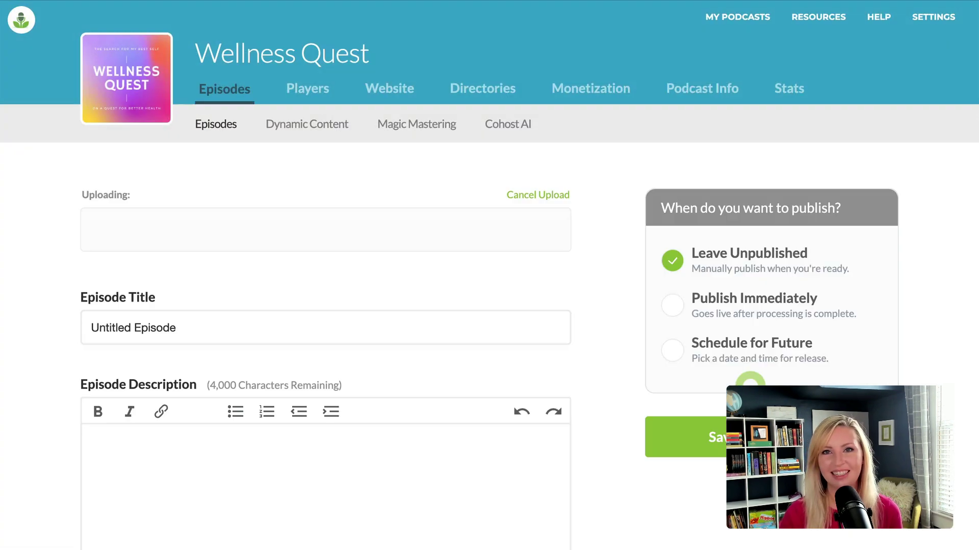
{"action": "left_click", "coordinate": [335, 316]}
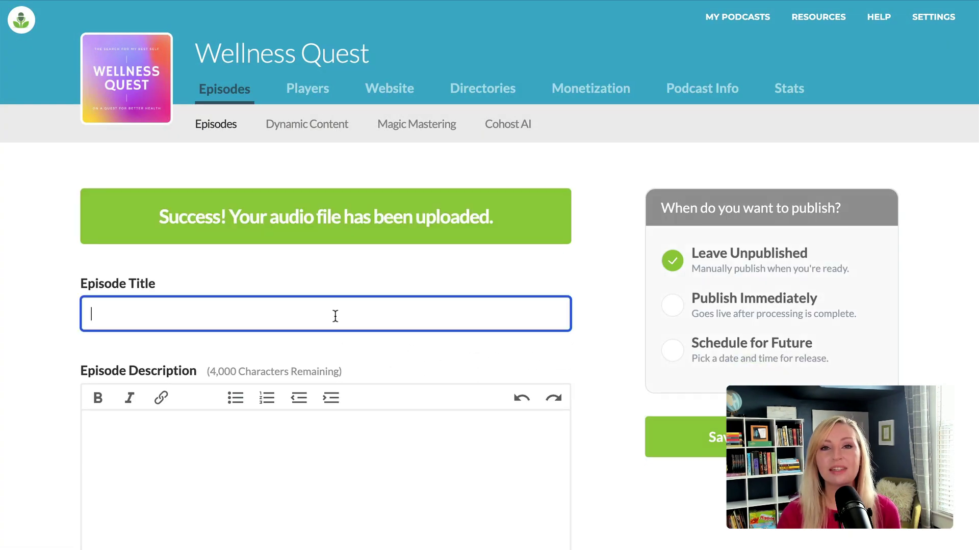
{"action": "type", "text": "Introduction to Wellness Quest"}
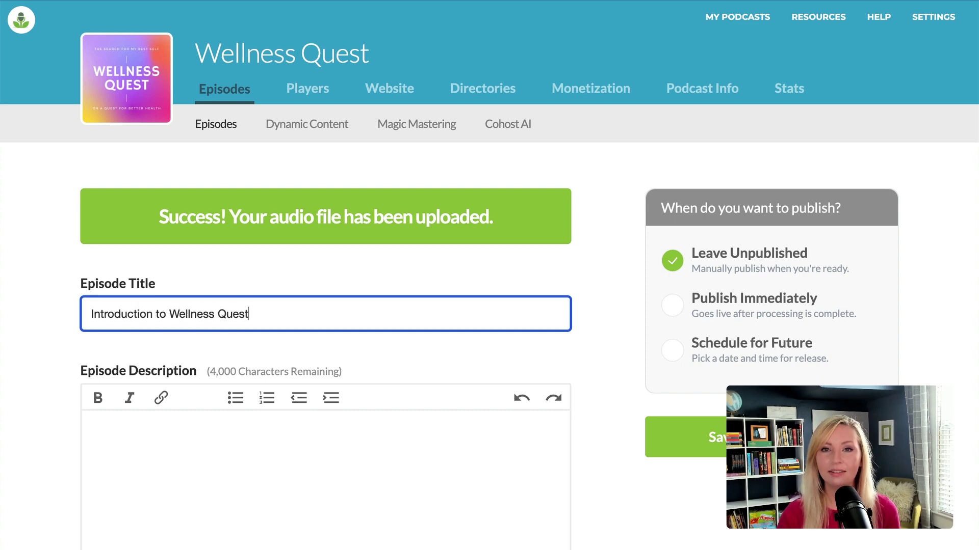
- Paste the three-paragraph welcome text as the episode description
{"action": "scroll", "coordinate": [334, 316], "scroll_direction": "down", "scroll_amount": 5}
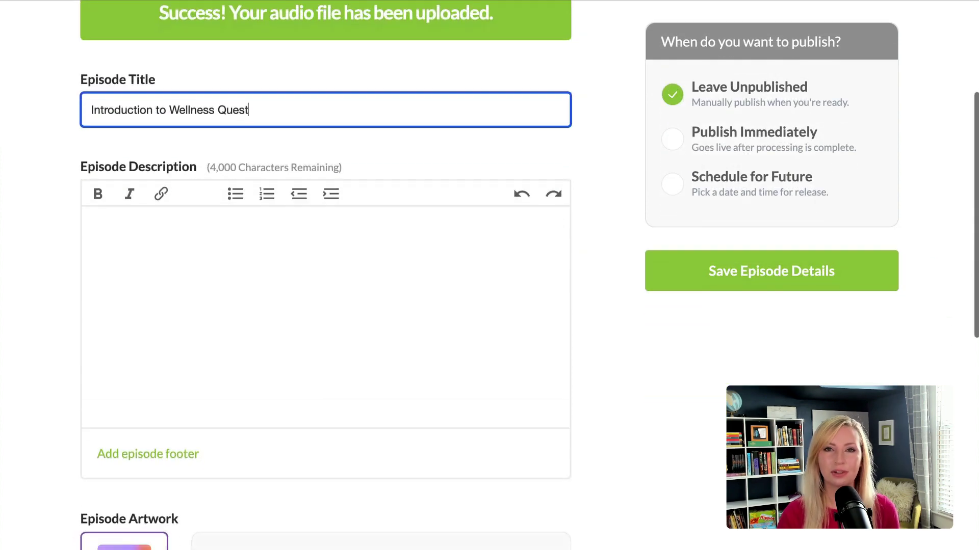
{"action": "left_click", "coordinate": [129, 164]}
{"action": "type", "text": "Welcome to Wellness Quest! We are a weekly podcast on a quest for our best selves. Subscribe to get new episodes in your feed."}
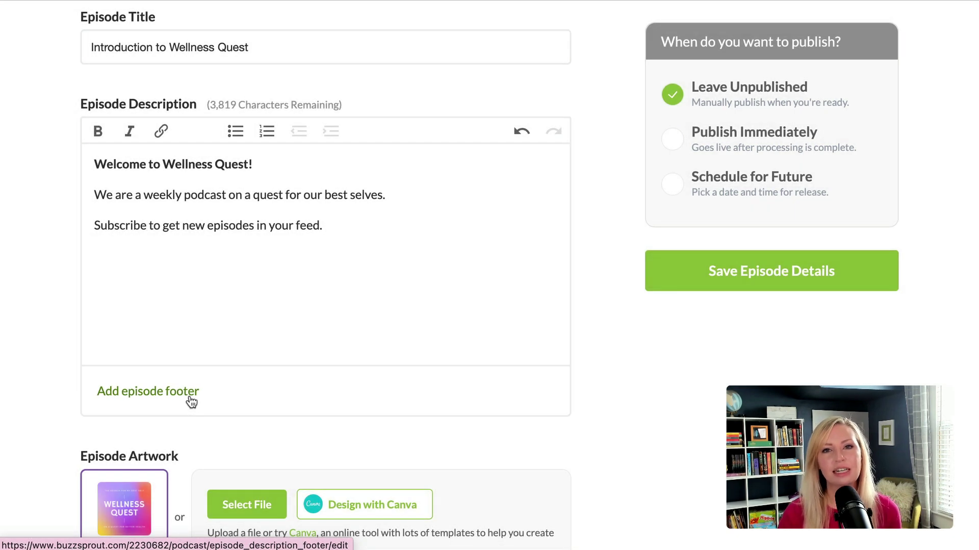
- Save a pasted episode footer with host and music credits, Instagram and Pinterest links, and a review request
{"action": "left_click", "coordinate": [191, 402]}
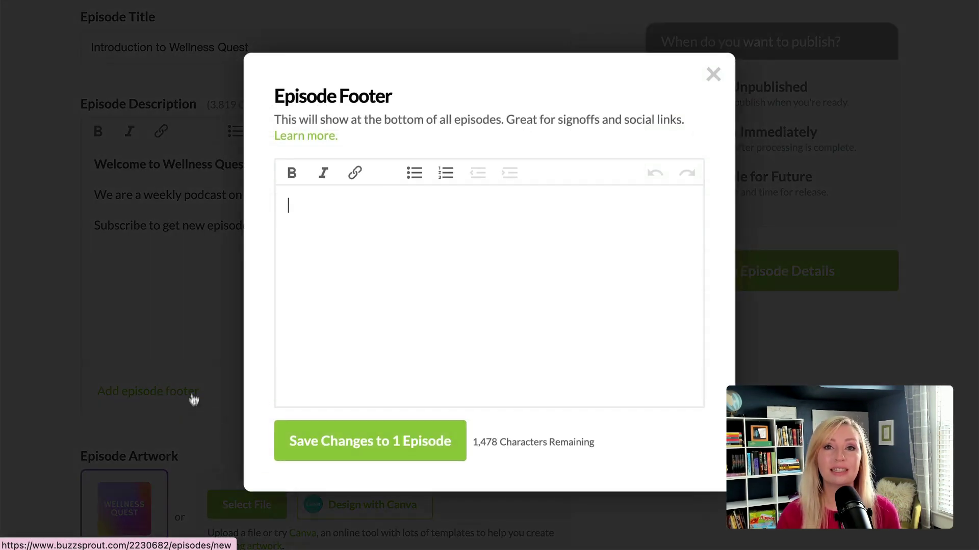
{"action": "left_click", "coordinate": [373, 213]}
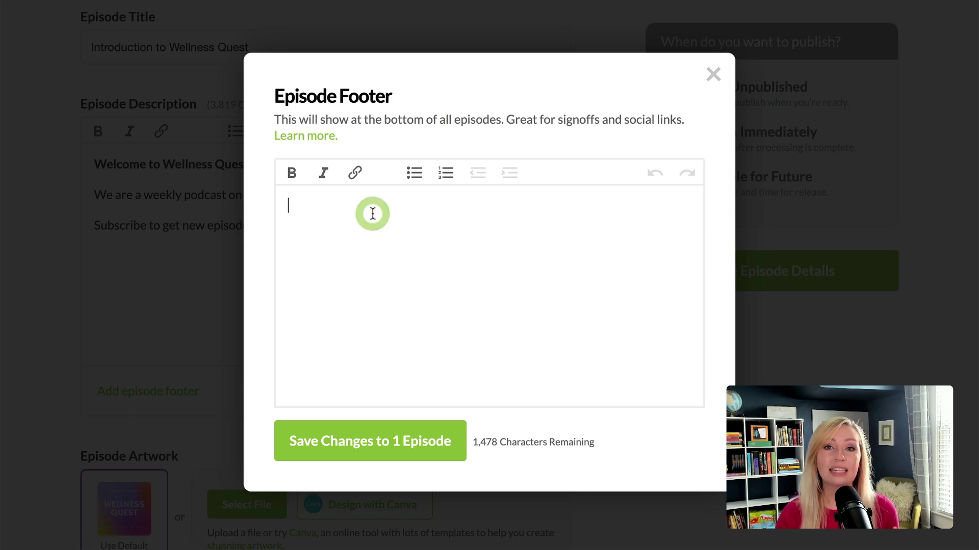
{"action": "type", "text": "This podcast is hosted by an awesome person. Theme music by someone really talented. Follow us on Instagram and Pinterest! Support the show by leaving a rating & review."}
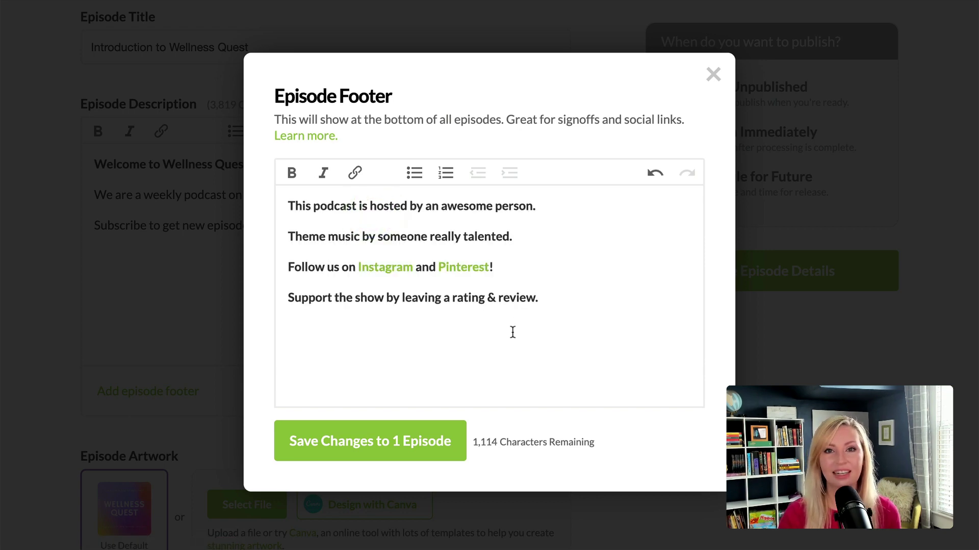
{"action": "left_click", "coordinate": [402, 445]}
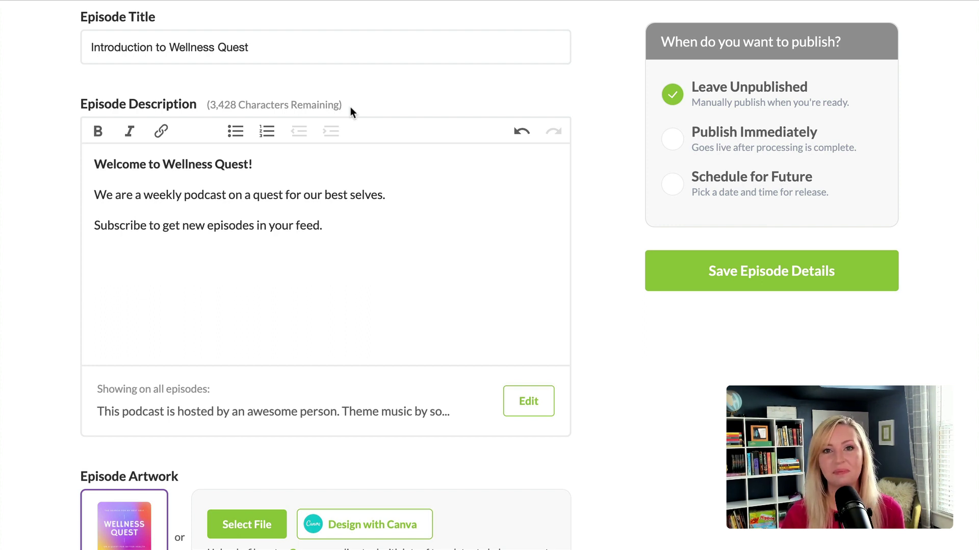
- Send the Wellness Quest Intro design from the Canva Quest for Wellness folder as episode artwork
{"action": "scroll", "coordinate": [595, 220], "scroll_direction": "down", "scroll_amount": 3}
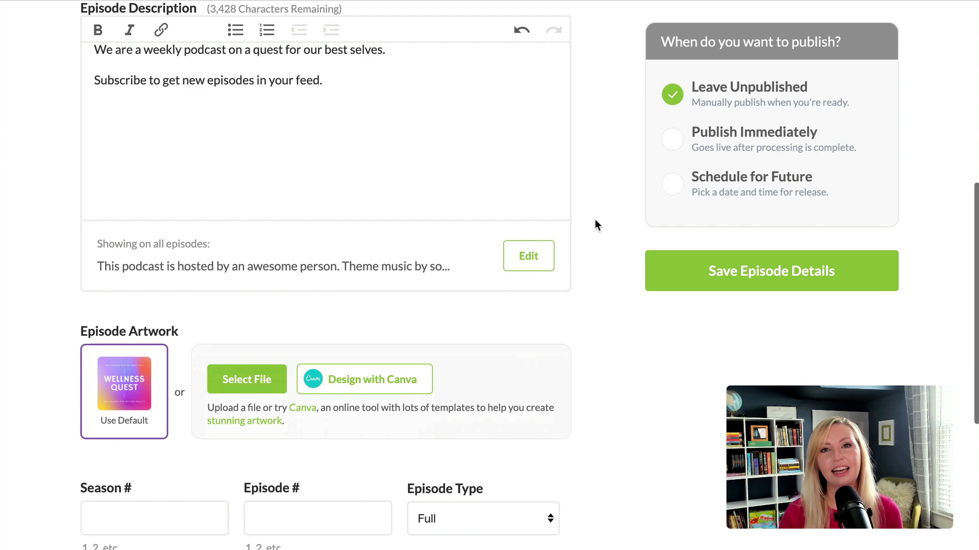
{"action": "scroll", "coordinate": [595, 220], "scroll_direction": "down", "scroll_amount": 4}
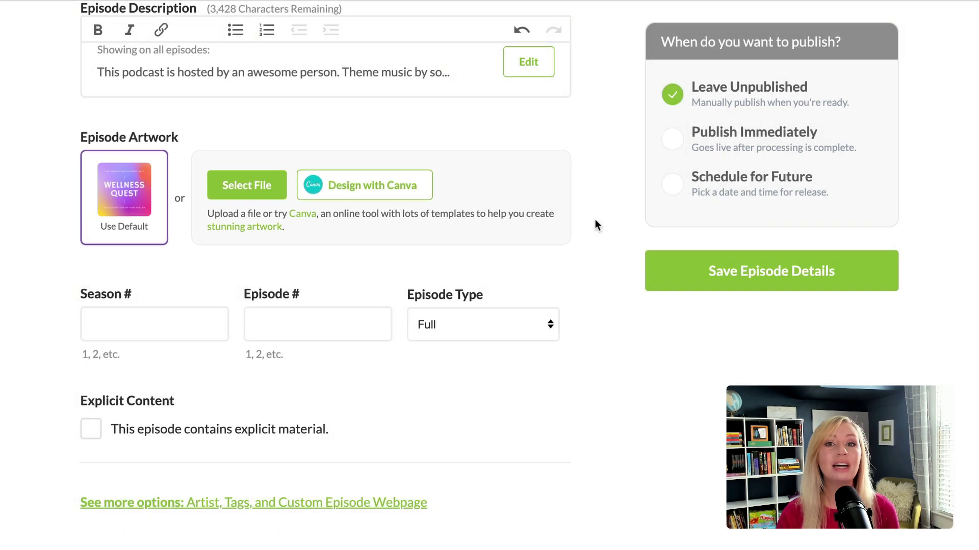
{"action": "left_click", "coordinate": [371, 202]}
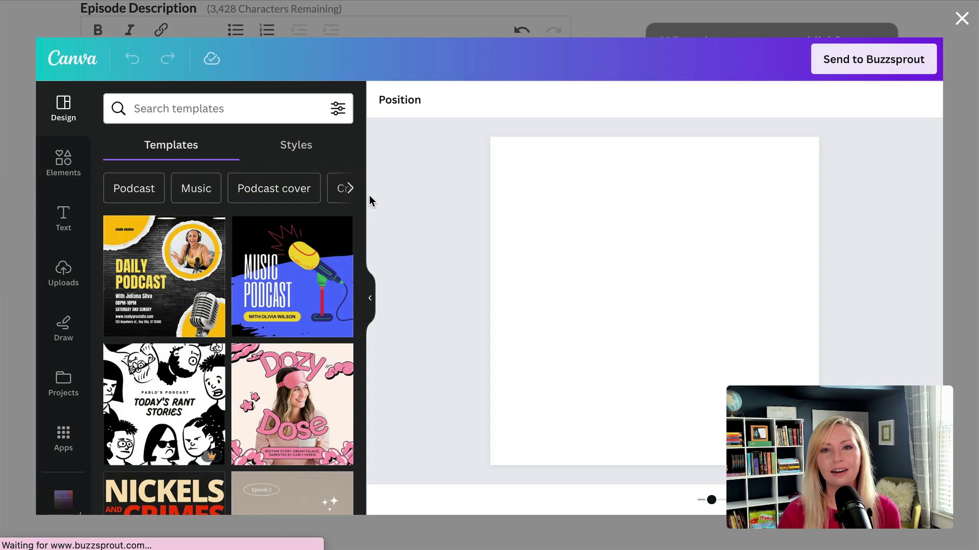
{"action": "scroll", "coordinate": [355, 238], "scroll_direction": "down", "scroll_amount": 15}
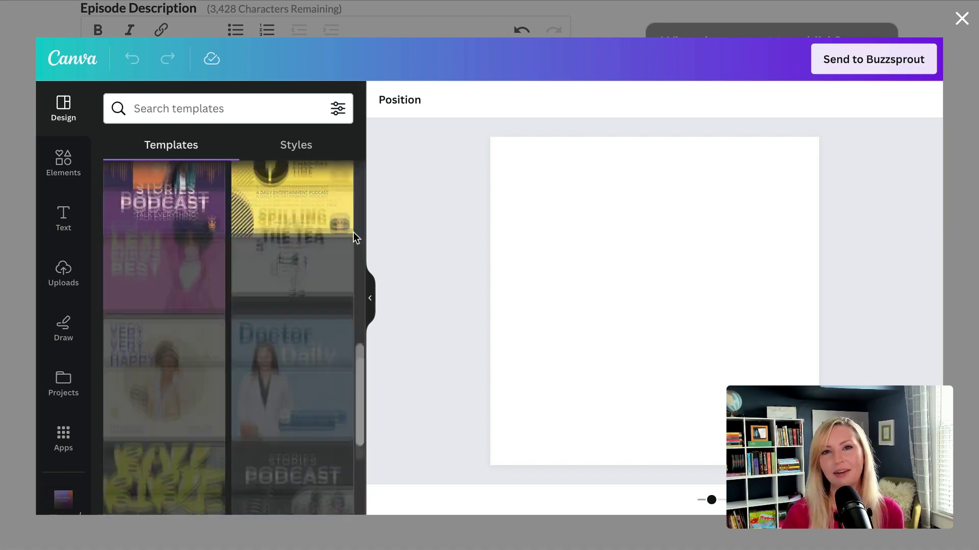
{"action": "left_click", "coordinate": [64, 504]}
{"action": "left_click", "coordinate": [306, 219]}
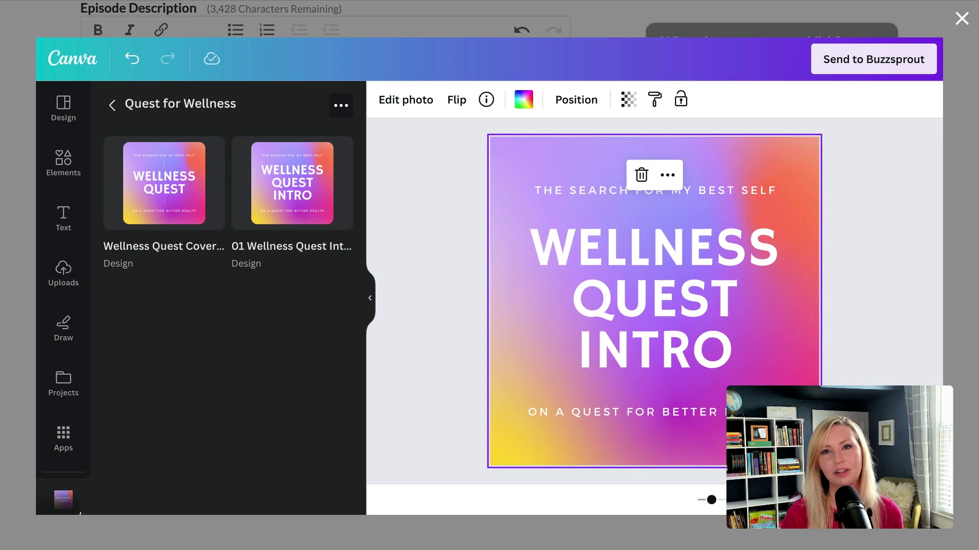
{"action": "left_click", "coordinate": [908, 74]}
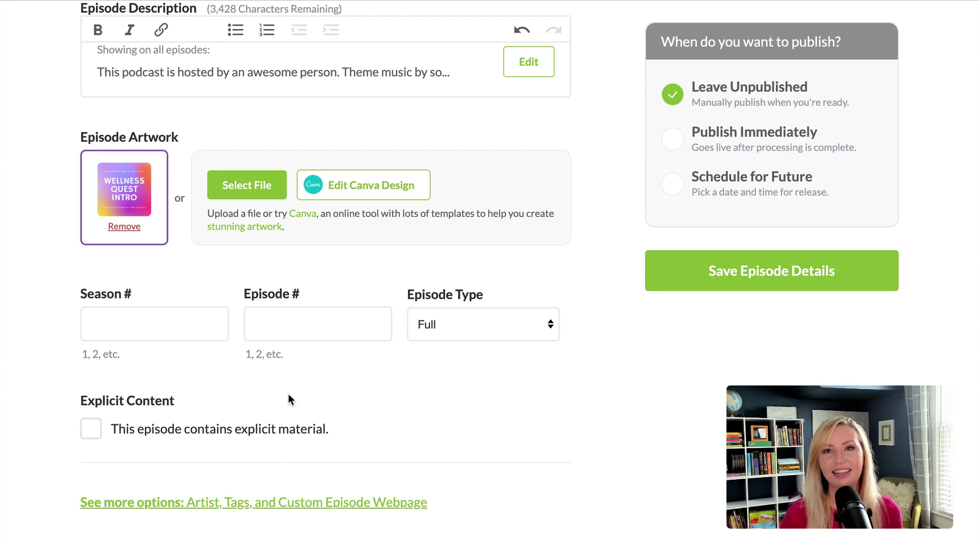
- Set the episode type to Trailer and leave the explicit-content box unchecked
{"action": "left_click", "coordinate": [545, 332]}
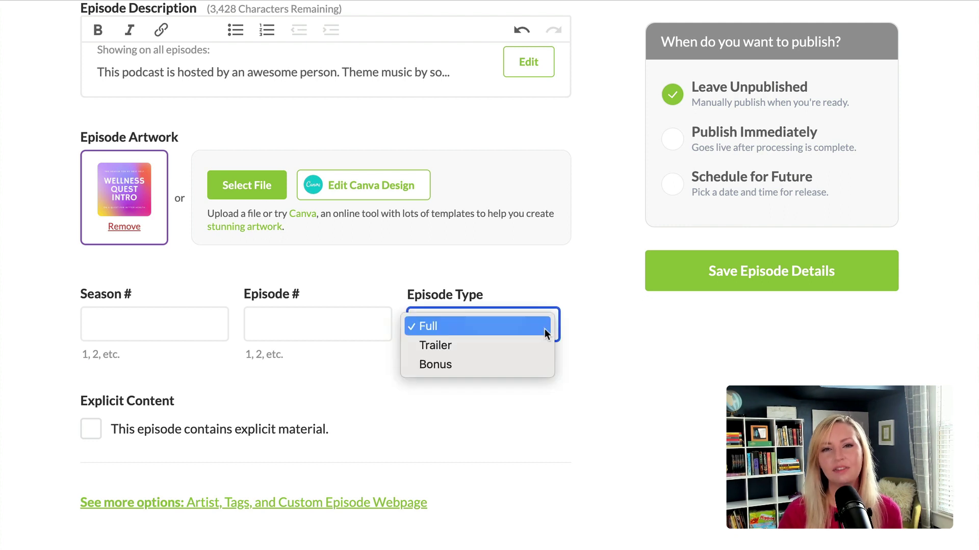
{"action": "left_click", "coordinate": [512, 348]}
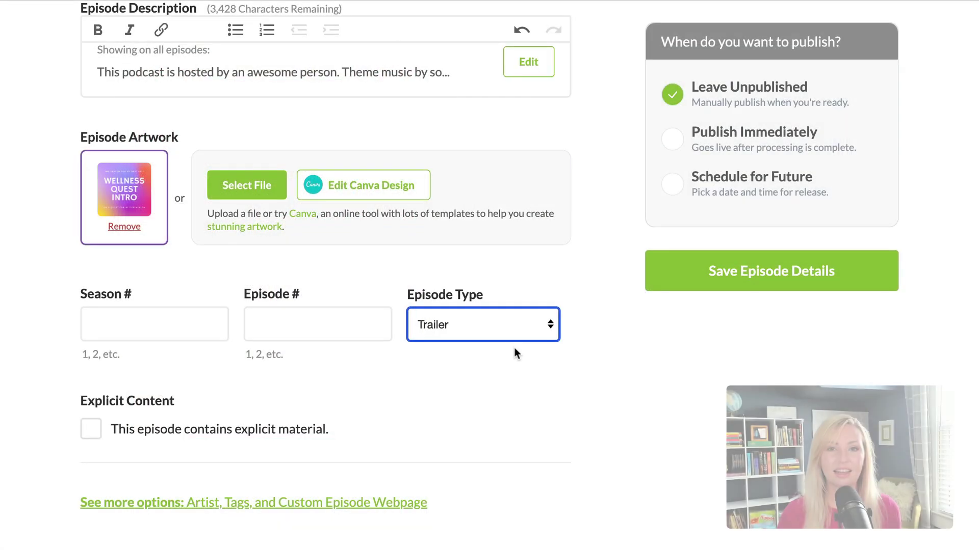
{"action": "left_click", "coordinate": [92, 435]}
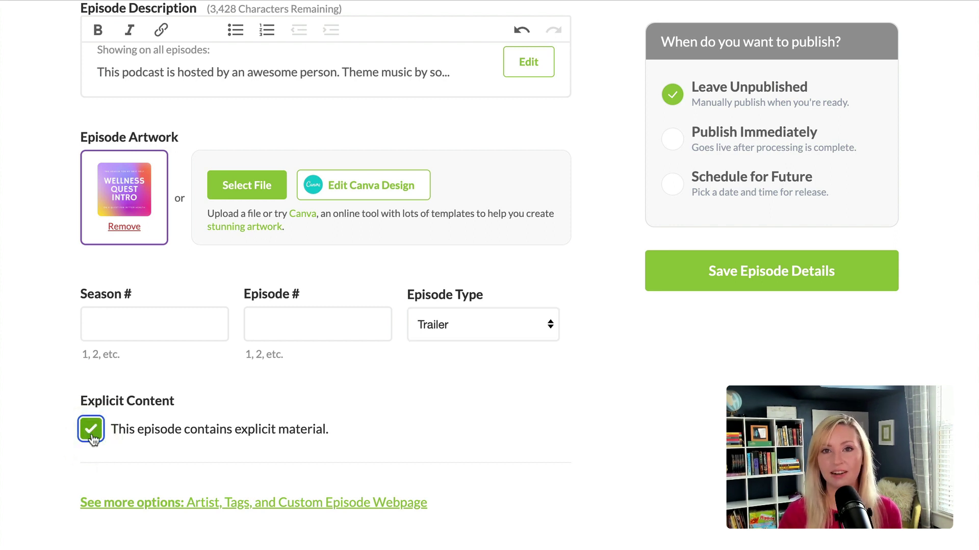
{"action": "left_click", "coordinate": [90, 459]}
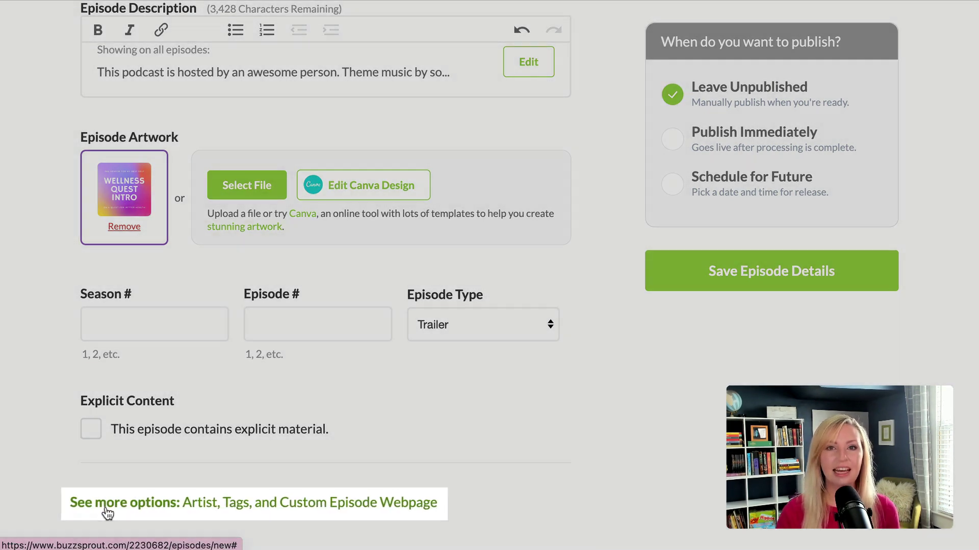
- Give the trailer the summary 'Trailer for the Wellness Quest podcast! Start here!'
{"action": "left_click", "coordinate": [109, 509]}
{"action": "scroll", "coordinate": [573, 422], "scroll_direction": "down", "scroll_amount": 2}
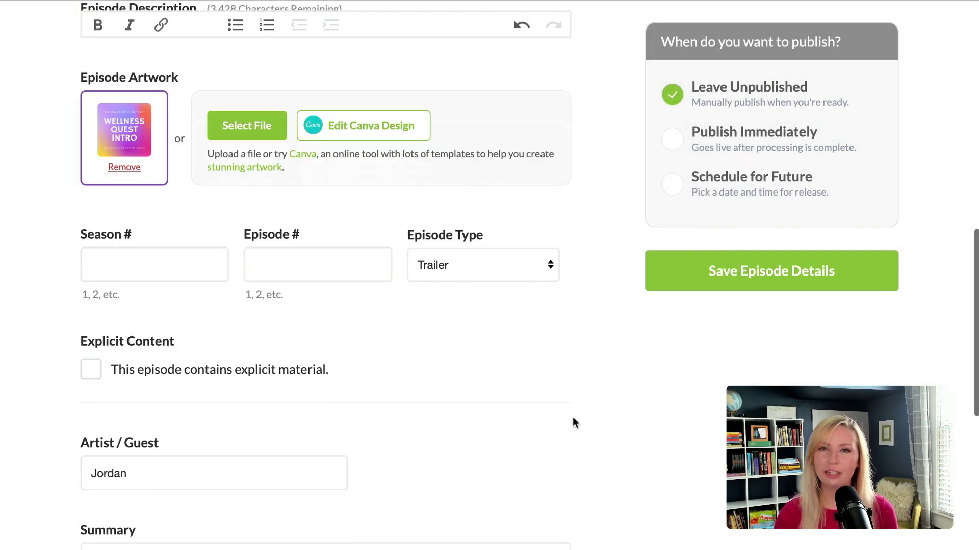
{"action": "scroll", "coordinate": [574, 422], "scroll_direction": "down", "scroll_amount": 7}
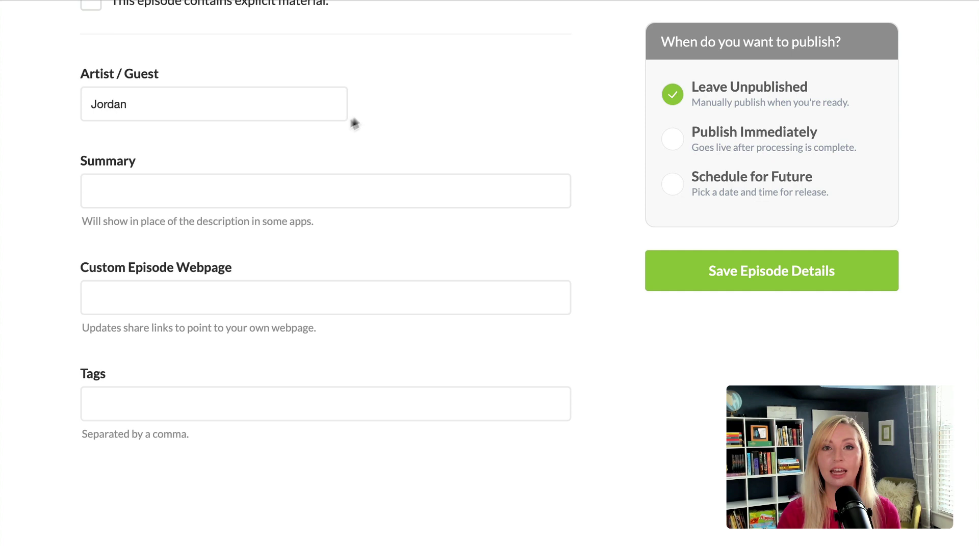
{"action": "left_click", "coordinate": [221, 186]}
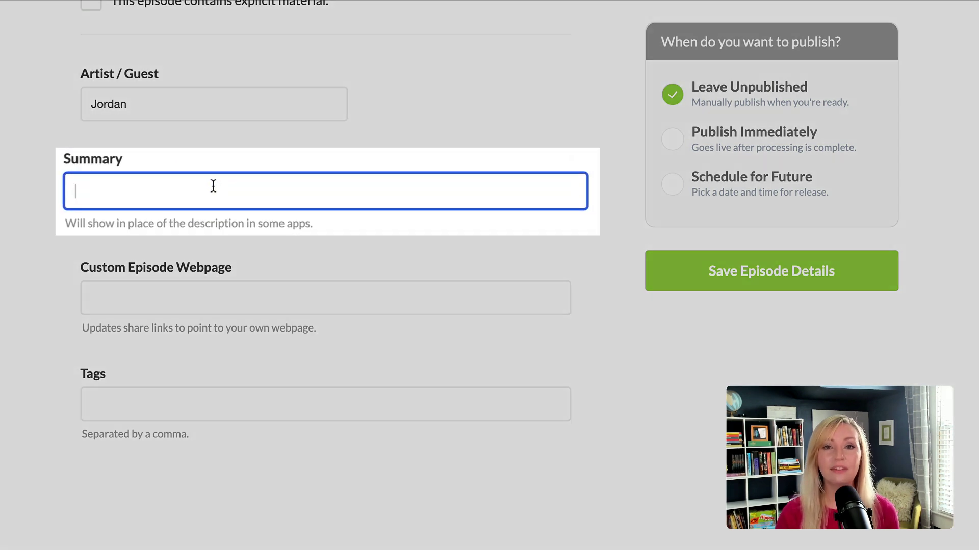
{"action": "type", "text": "Trailer for the Weln"}
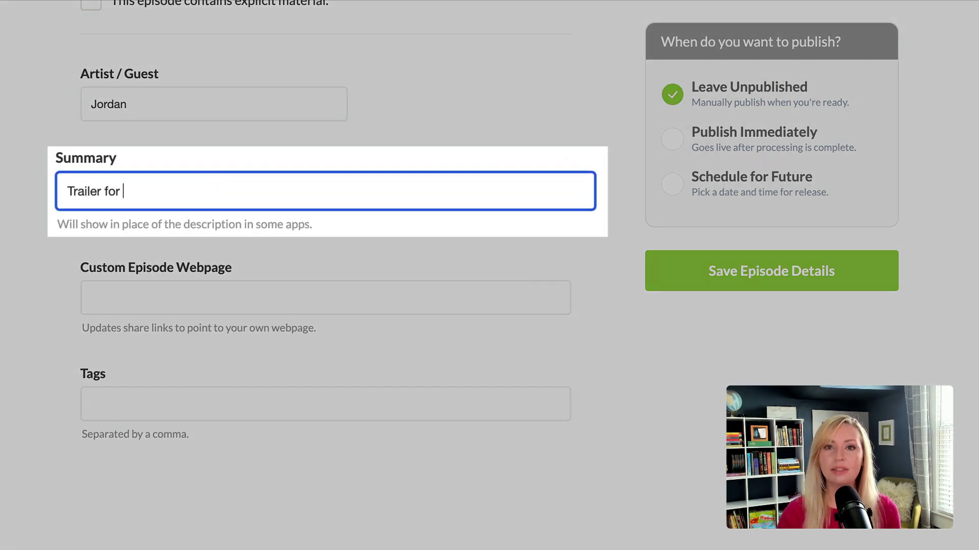
{"action": "key", "text": "BackSpace"}
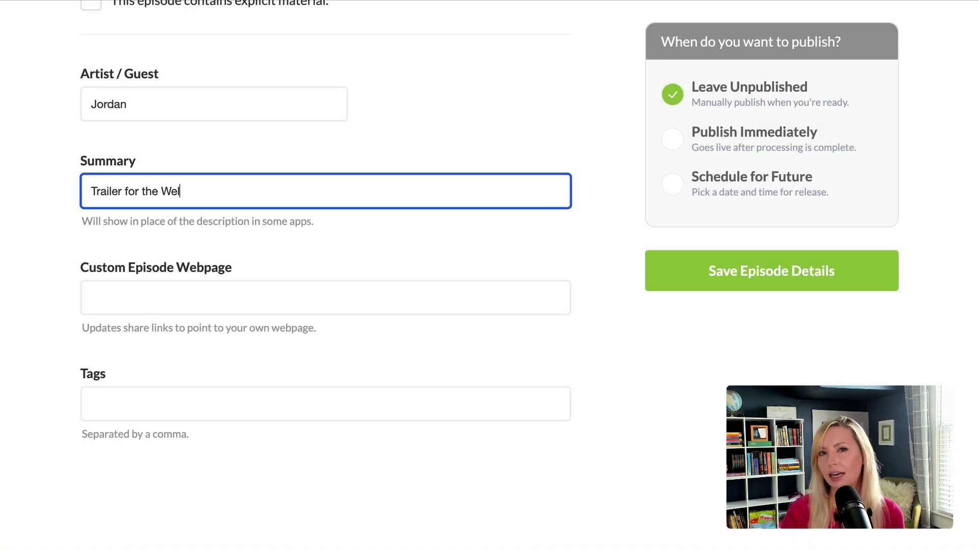
{"action": "type", "text": "lness Quest"}
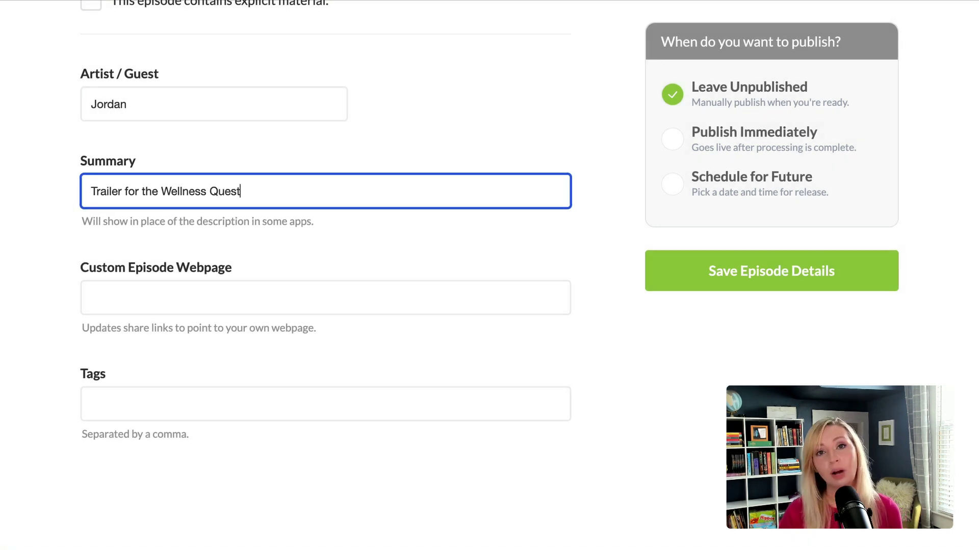
{"action": "type", "text": " podcast! Start here!"}
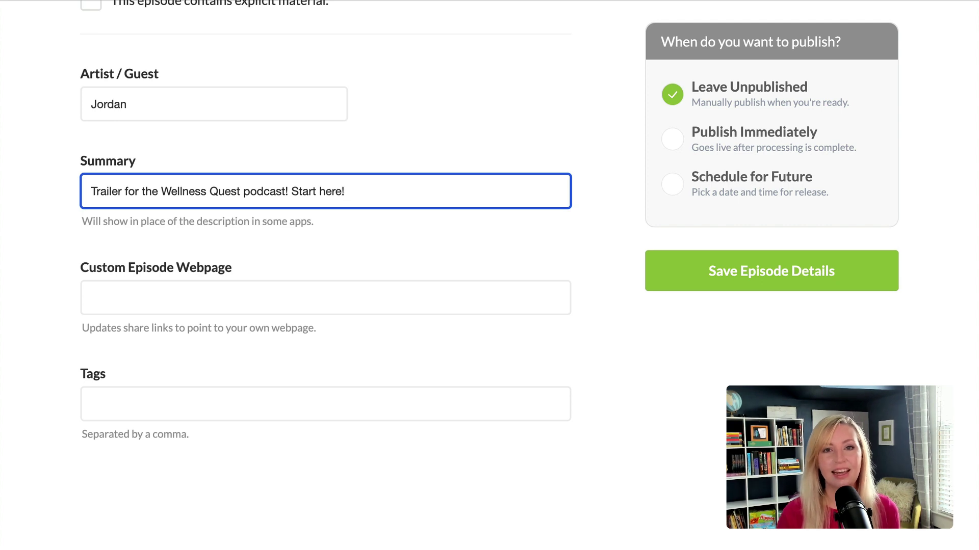
- Tag the trailer with 'Mental Health, Wellness, Goat Yoga'
{"action": "left_click", "coordinate": [584, 291]}
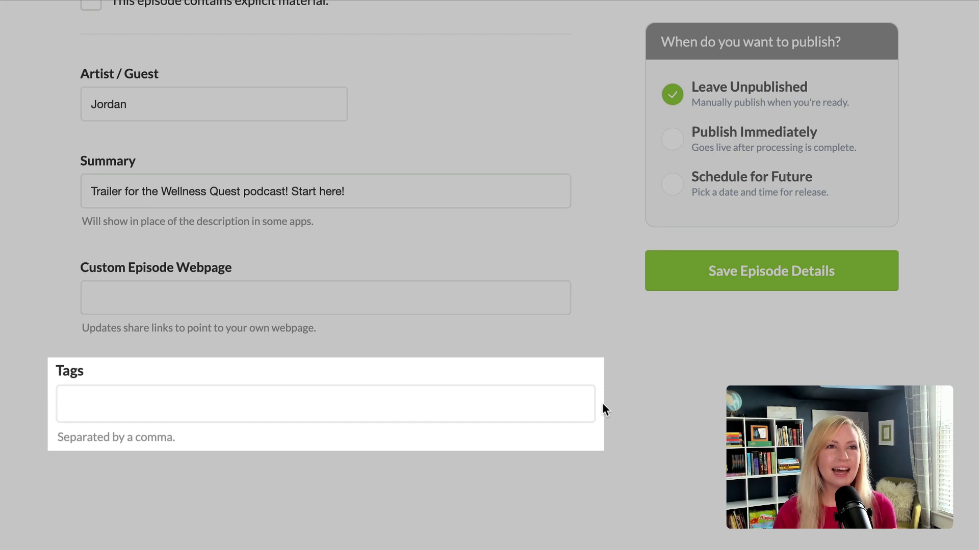
{"action": "left_click", "coordinate": [96, 400]}
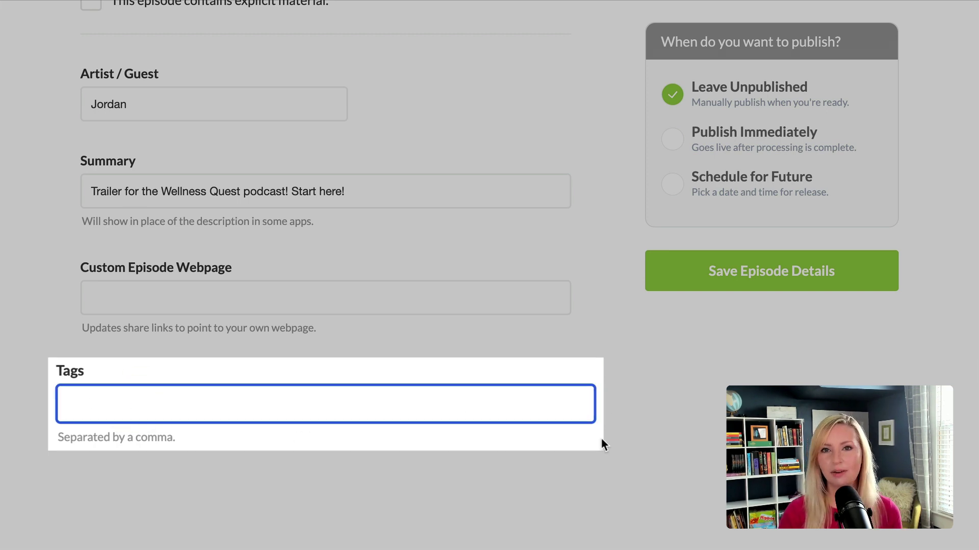
{"action": "type", "text": "Mental Heal"}
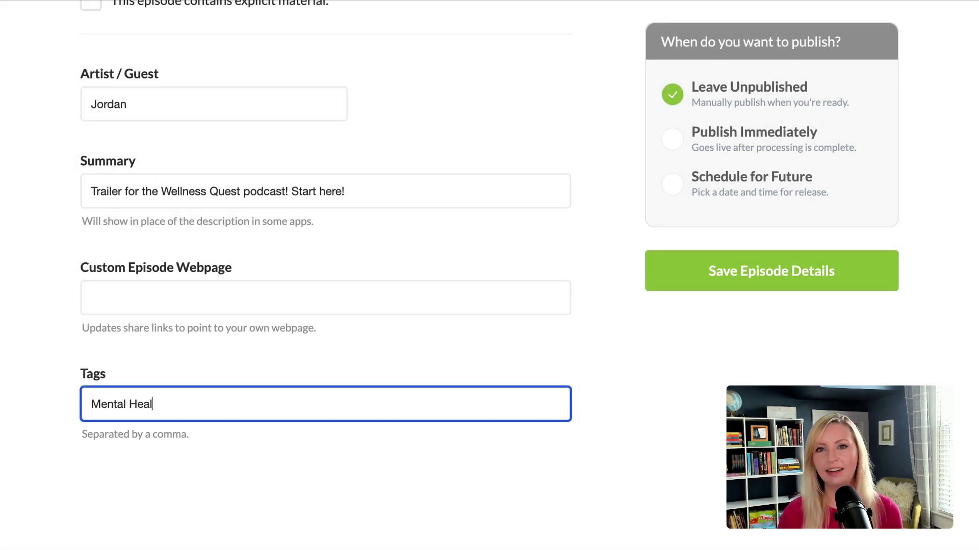
{"action": "type", "text": "th, Wellness, "}
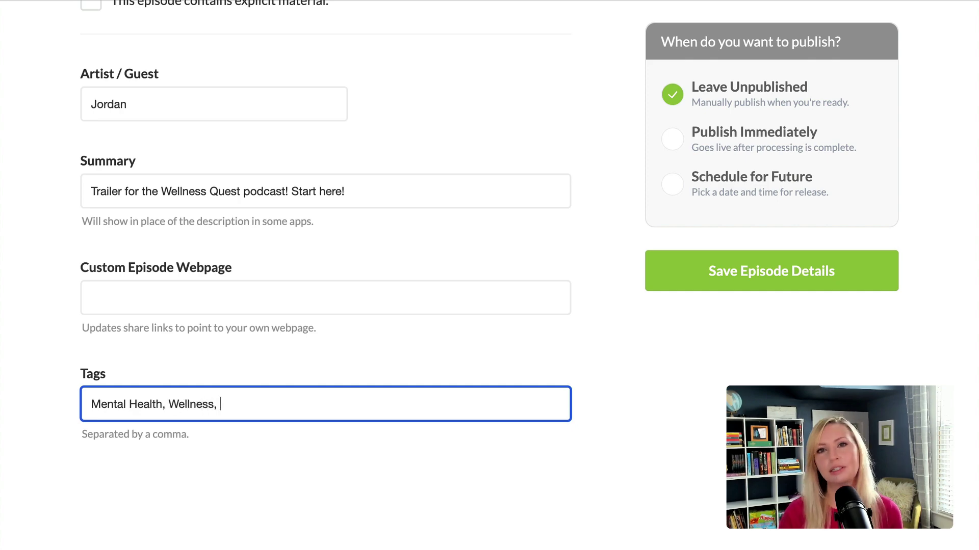
{"action": "type", "text": "Goat Yoga"}
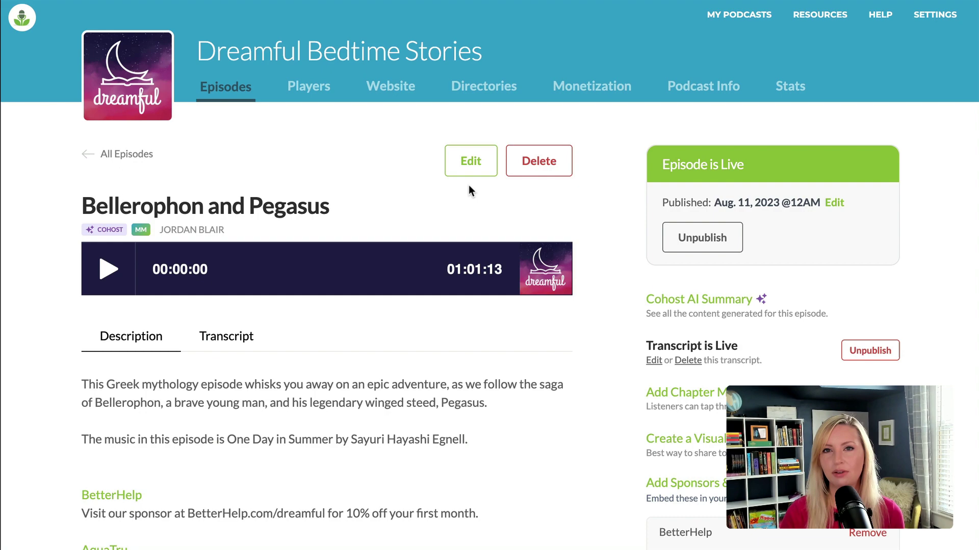
- Tag the Bellerophon and Pegasus episode with Mythology and save it
{"action": "left_click", "coordinate": [471, 166]}
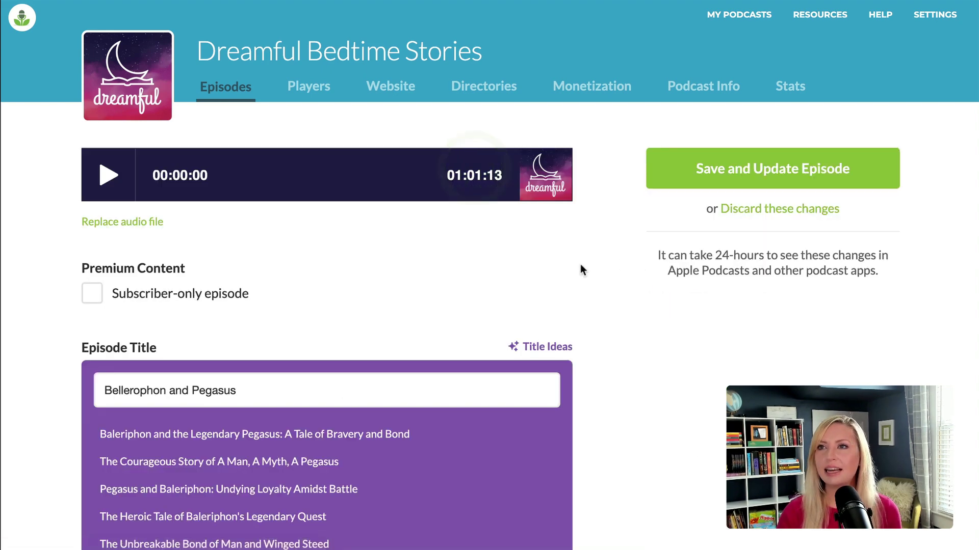
{"action": "scroll", "coordinate": [580, 264], "scroll_direction": "down", "scroll_amount": 15}
{"action": "left_click", "coordinate": [310, 408]}
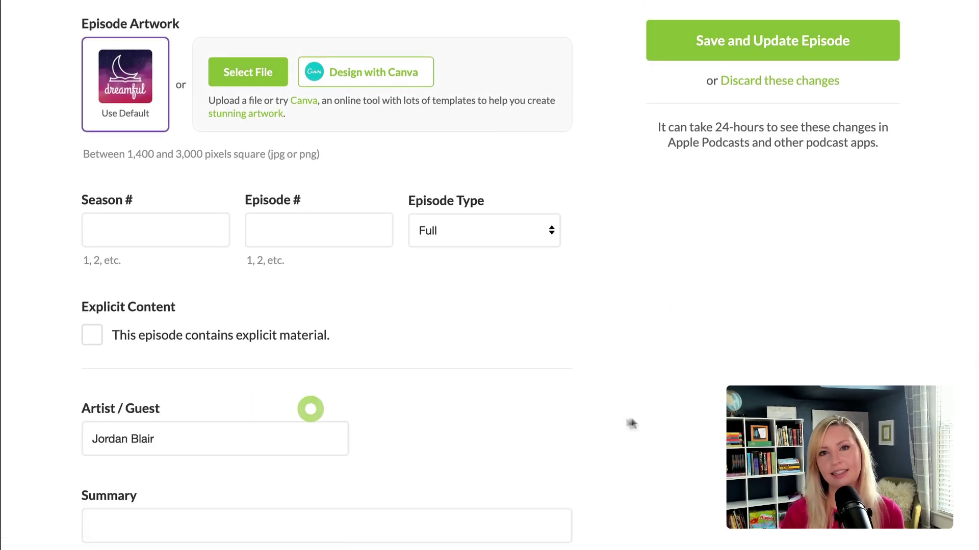
{"action": "scroll", "coordinate": [631, 415], "scroll_direction": "down", "scroll_amount": 7}
{"action": "left_click", "coordinate": [350, 381]}
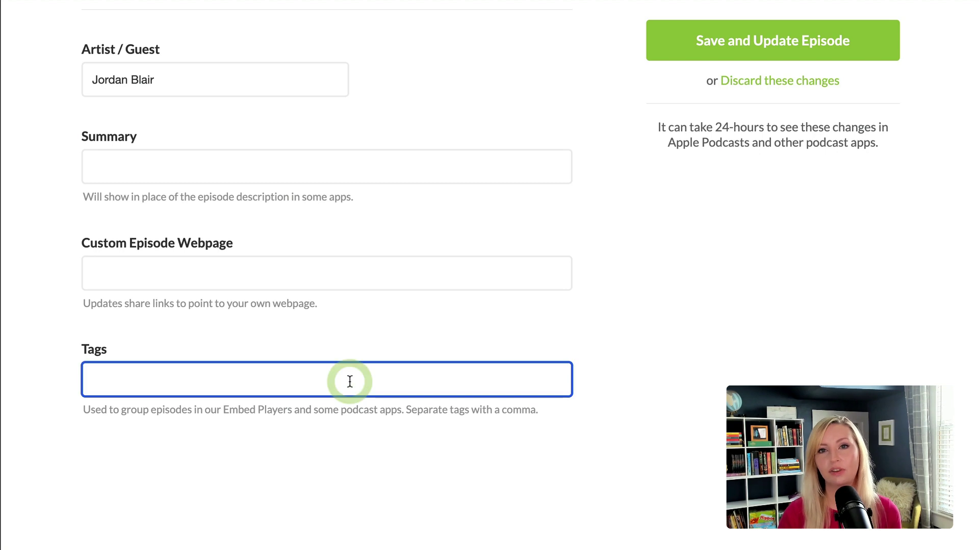
{"action": "type", "text": "Mythology"}
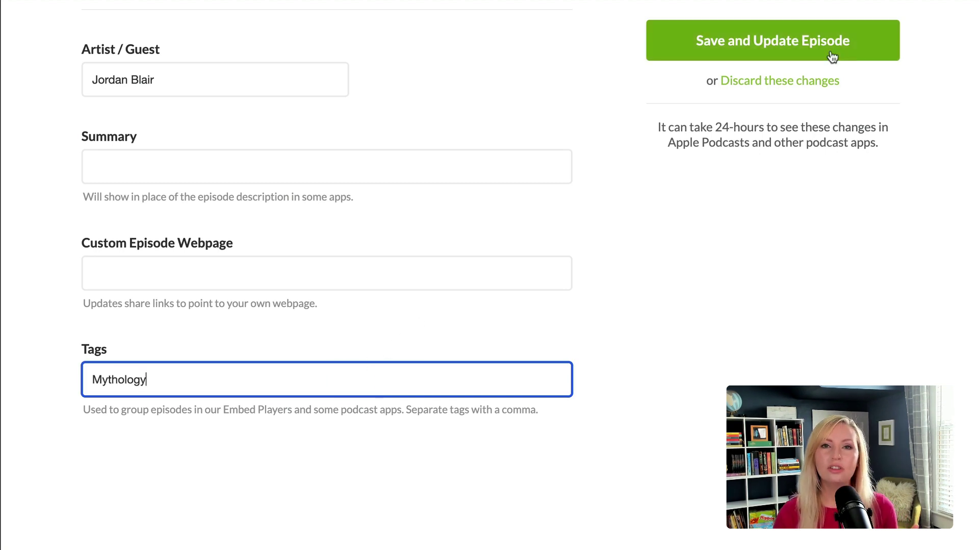
{"action": "left_click", "coordinate": [832, 56]}
- Limit the multi-episode player to Mythology-tagged episodes and copy its embed code
{"action": "left_click", "coordinate": [306, 94]}
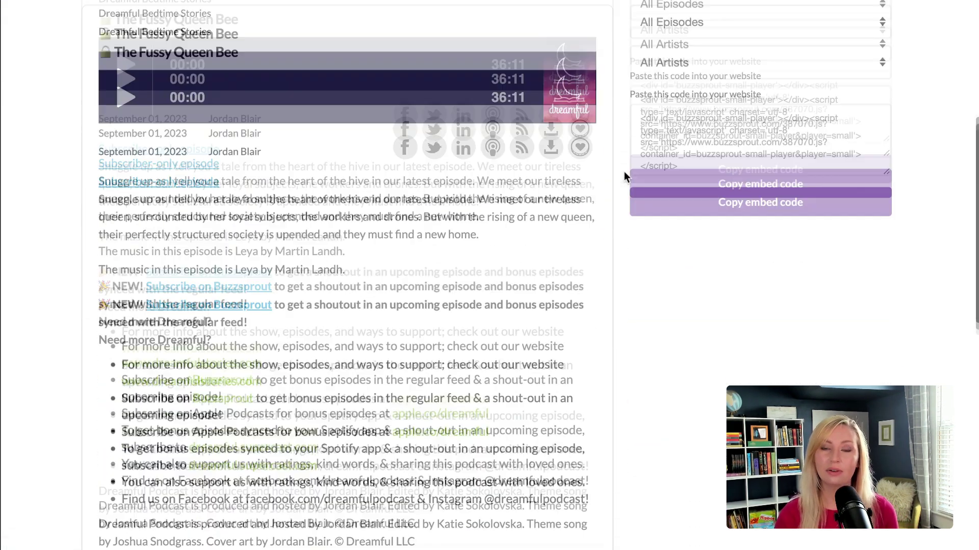
{"action": "scroll", "coordinate": [624, 171], "scroll_direction": "down", "scroll_amount": 10}
{"action": "left_click", "coordinate": [759, 78]}
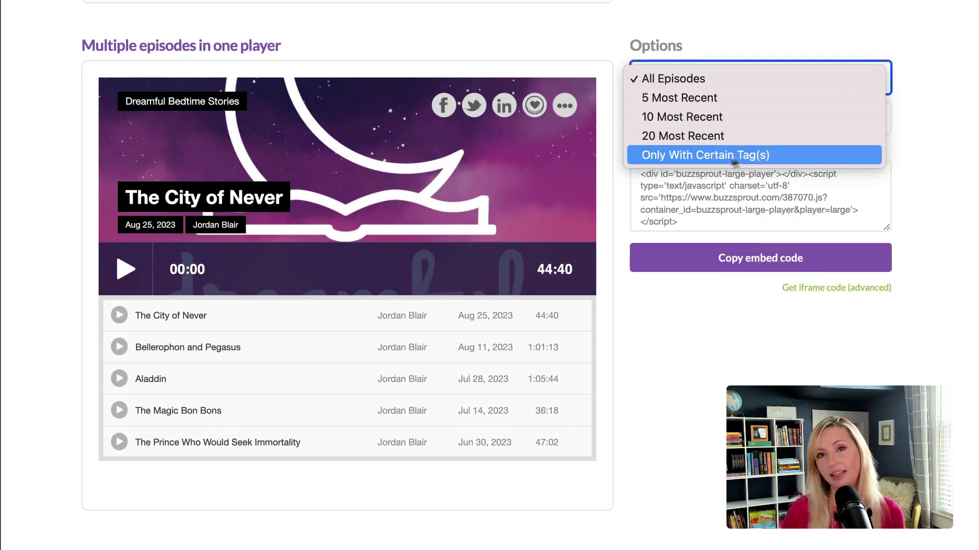
{"action": "left_click", "coordinate": [777, 154]}
{"action": "type", "text": "M"}
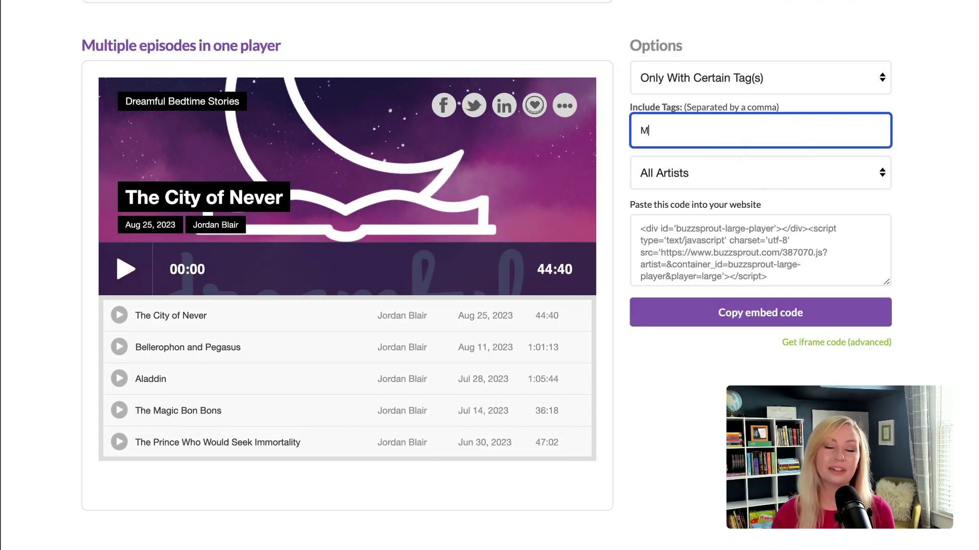
{"action": "type", "text": "ythology"}
{"action": "key", "text": "Tab"}
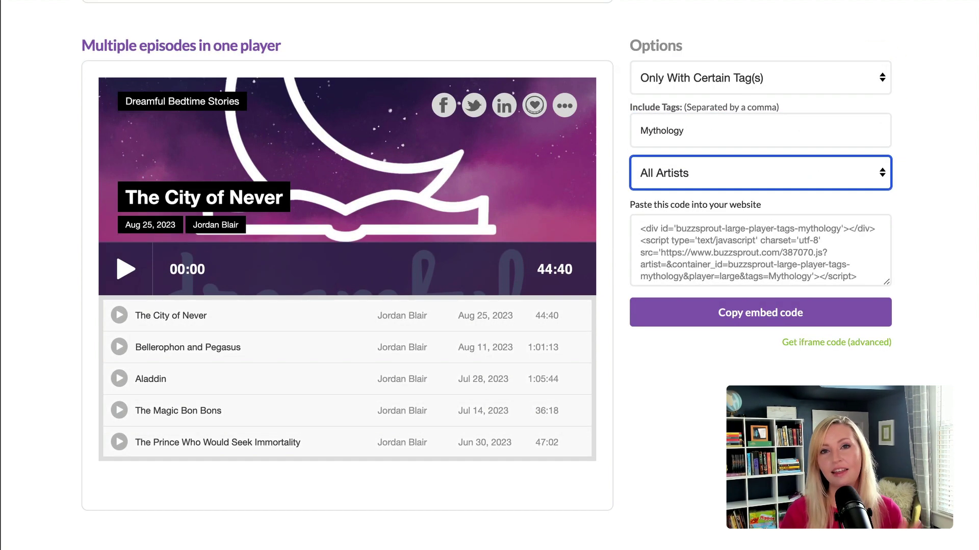
{"action": "left_click", "coordinate": [766, 312]}
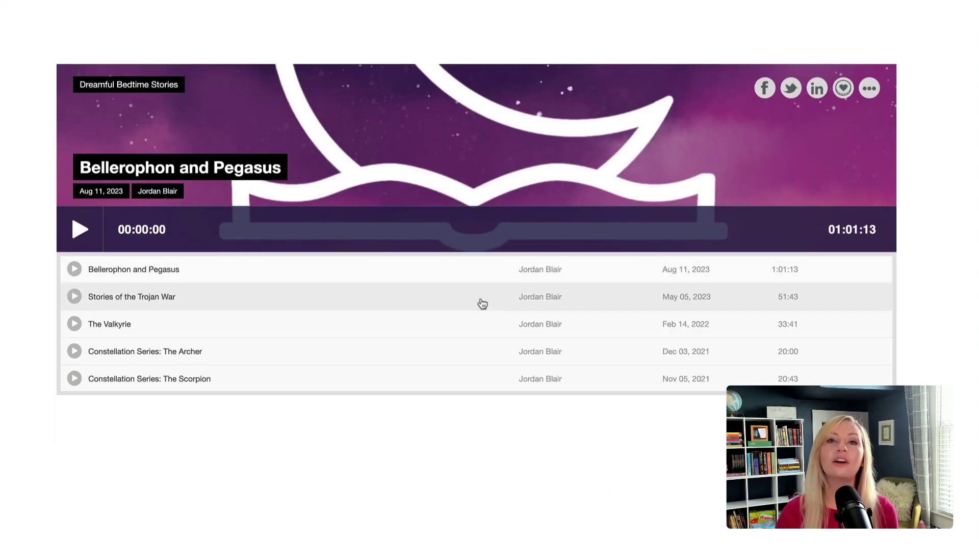
{"action": "scroll", "coordinate": [479, 301], "scroll_direction": "down", "scroll_amount": 3}
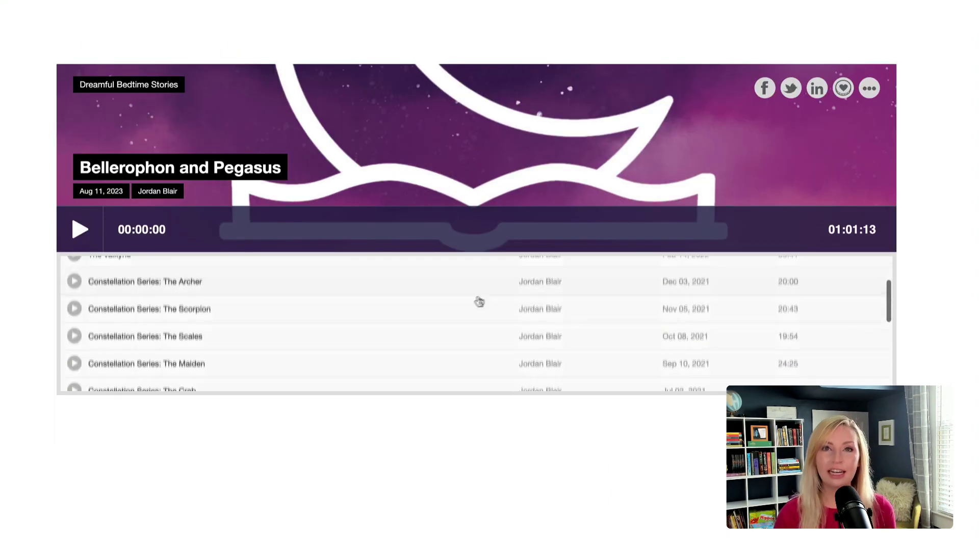
{"action": "scroll", "coordinate": [395, 319], "scroll_direction": "down", "scroll_amount": 8}
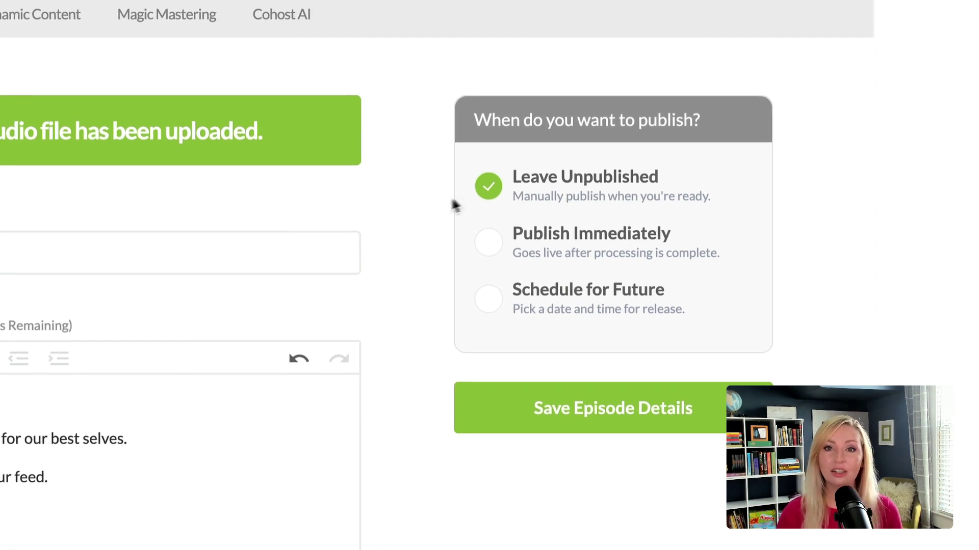
- Schedule the trailer for September 15, 2023 at 12 AM and save the episode details
{"action": "left_click", "coordinate": [487, 250]}
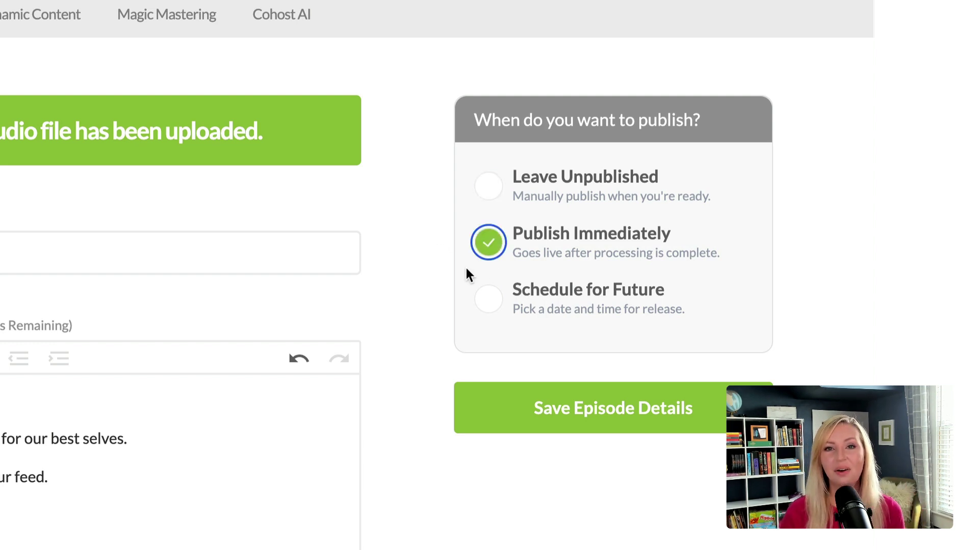
{"action": "left_click", "coordinate": [485, 308]}
{"action": "scroll", "coordinate": [422, 311], "scroll_direction": "down", "scroll_amount": 4}
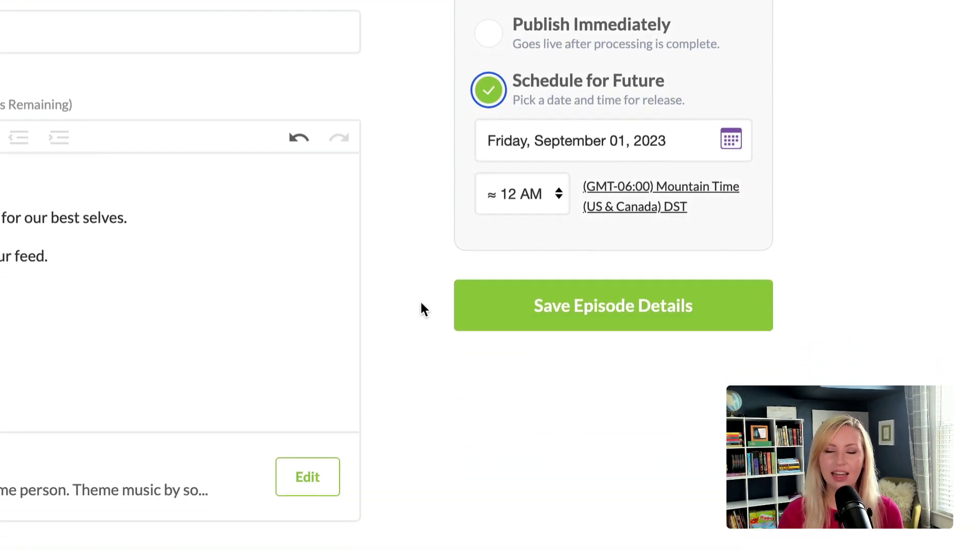
{"action": "left_click", "coordinate": [732, 140]}
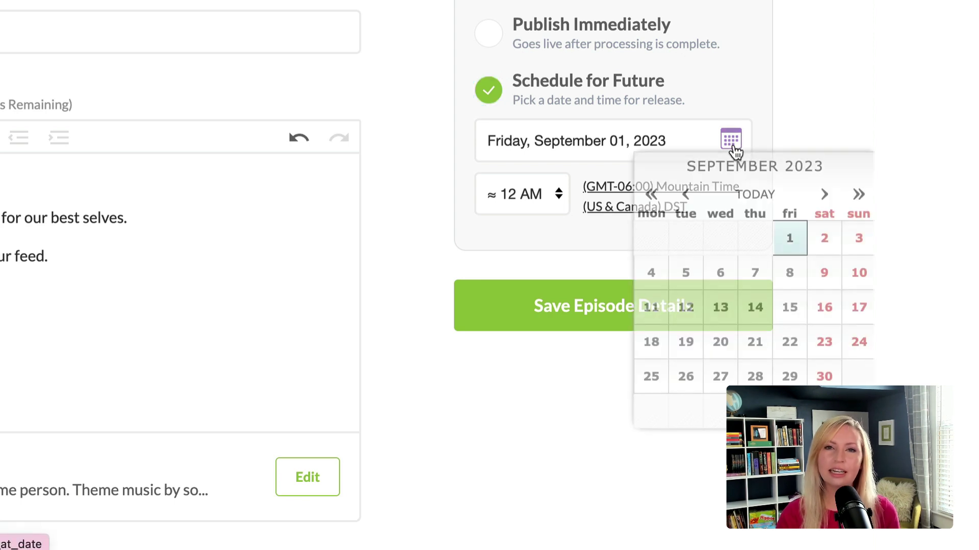
{"action": "left_click", "coordinate": [796, 316]}
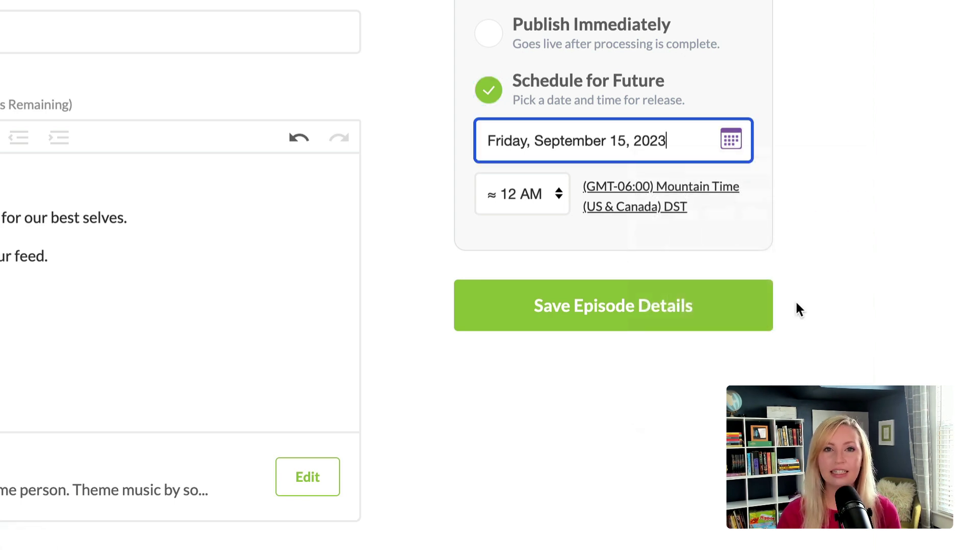
{"action": "left_click", "coordinate": [544, 193]}
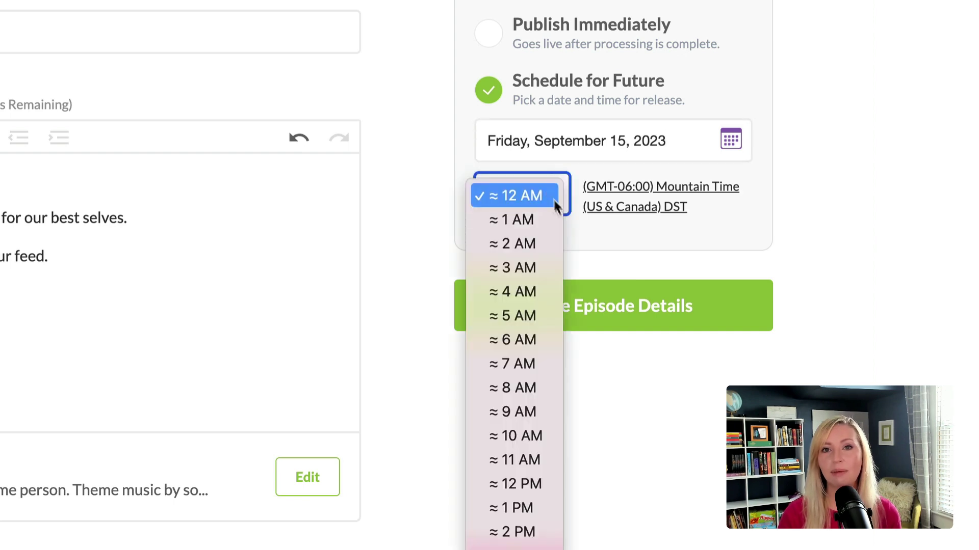
{"action": "left_click", "coordinate": [814, 260]}
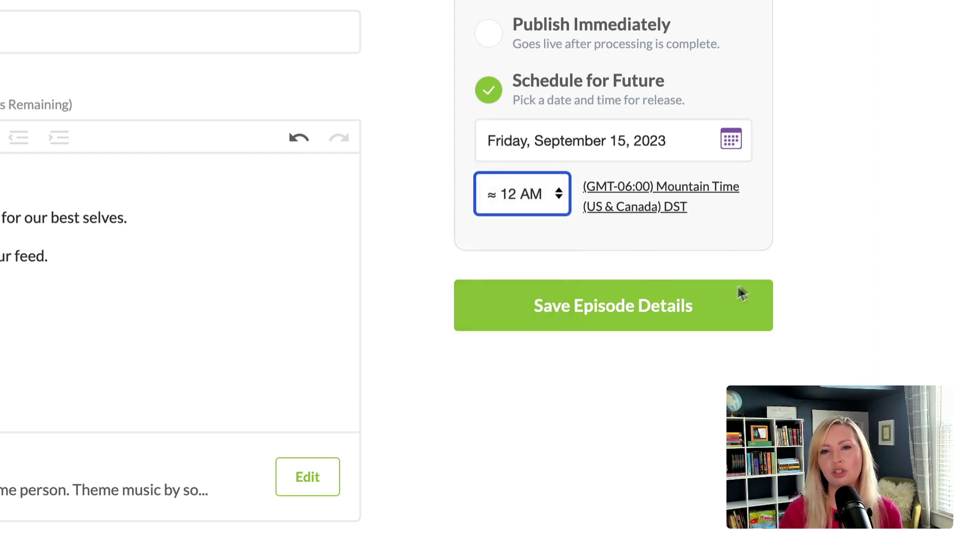
{"action": "left_click", "coordinate": [719, 325]}
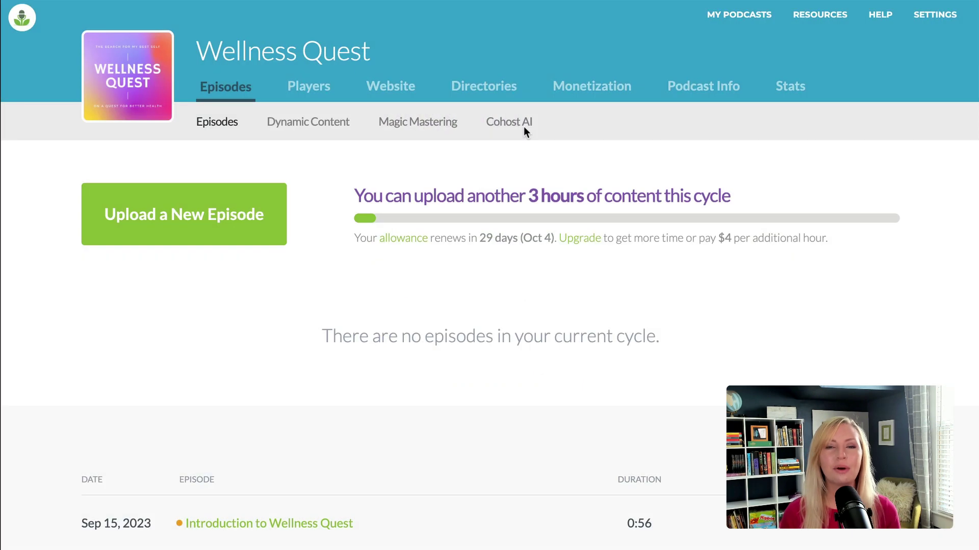
- Enable Cohost AI for the podcast and upload Wellness Quest - Pursuit of Happiness.mp3
{"action": "left_click", "coordinate": [524, 127]}
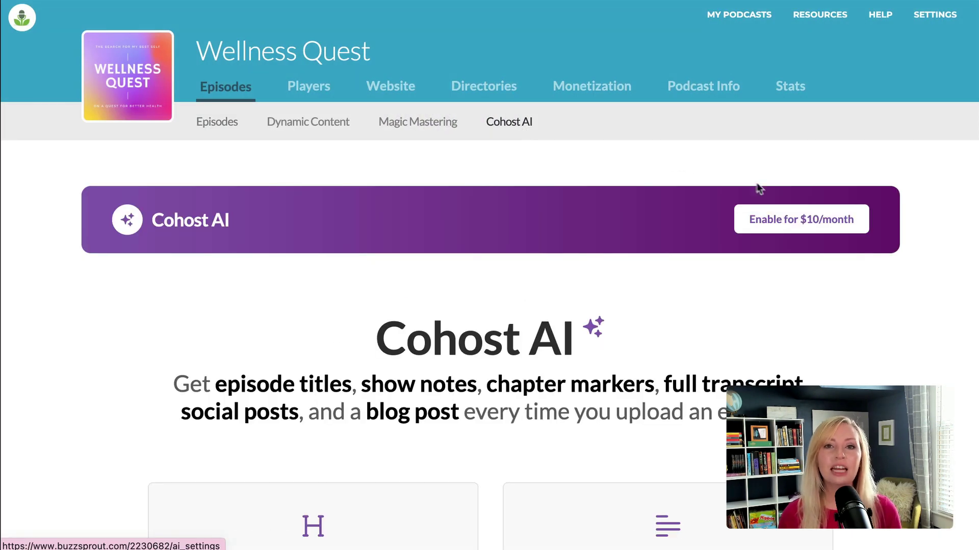
{"action": "left_click", "coordinate": [803, 229]}
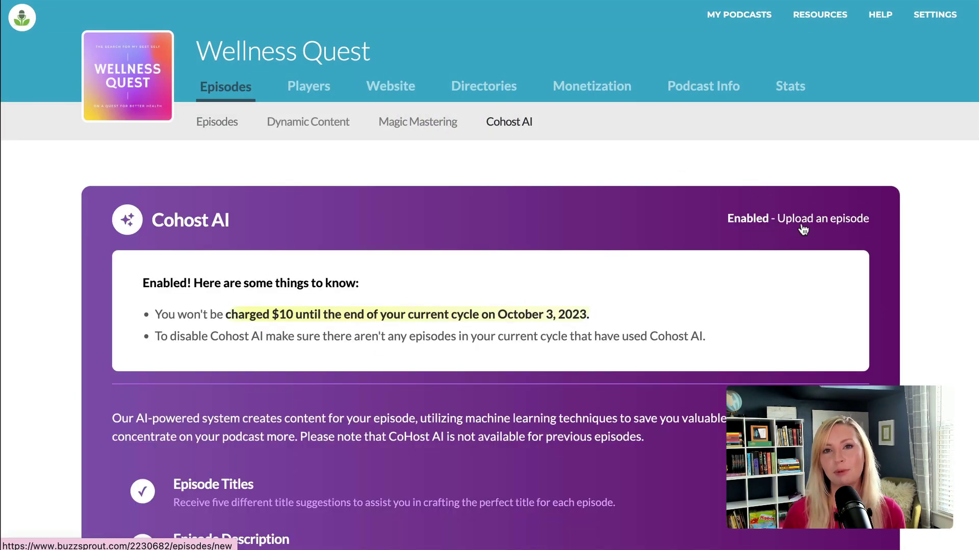
{"action": "left_click", "coordinate": [843, 221]}
{"action": "scroll", "coordinate": [816, 286], "scroll_direction": "down", "scroll_amount": 2}
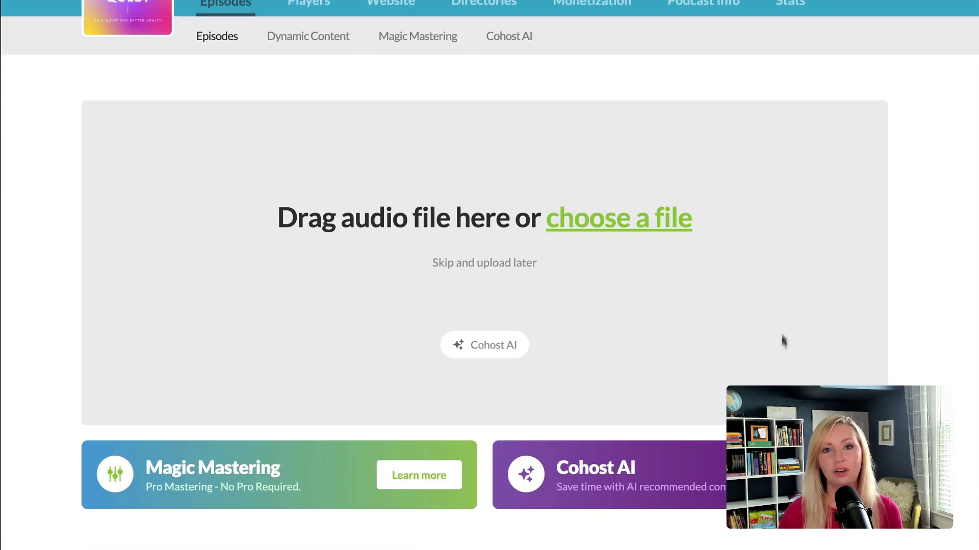
{"action": "left_click", "coordinate": [663, 279]}
{"action": "left_click", "coordinate": [481, 154]}
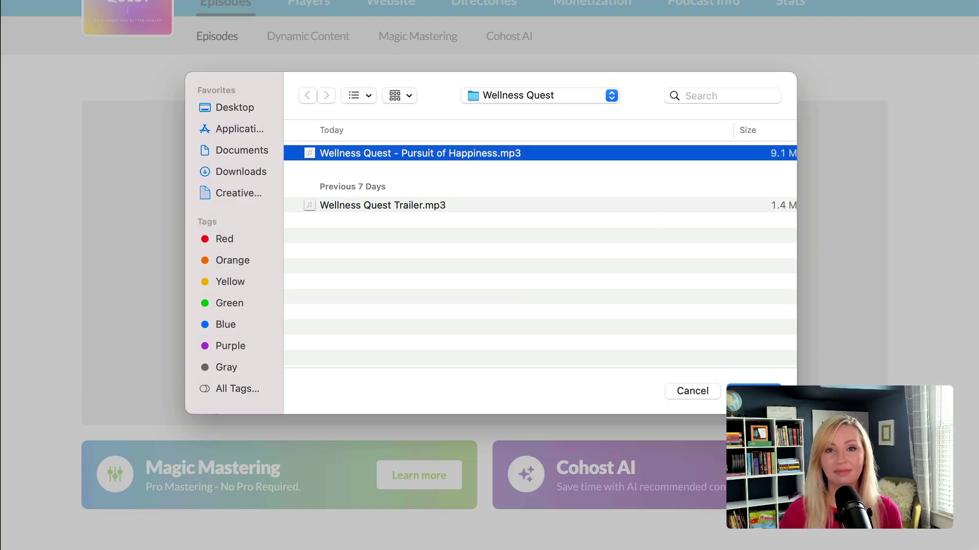
{"action": "double_click", "coordinate": [482, 154]}
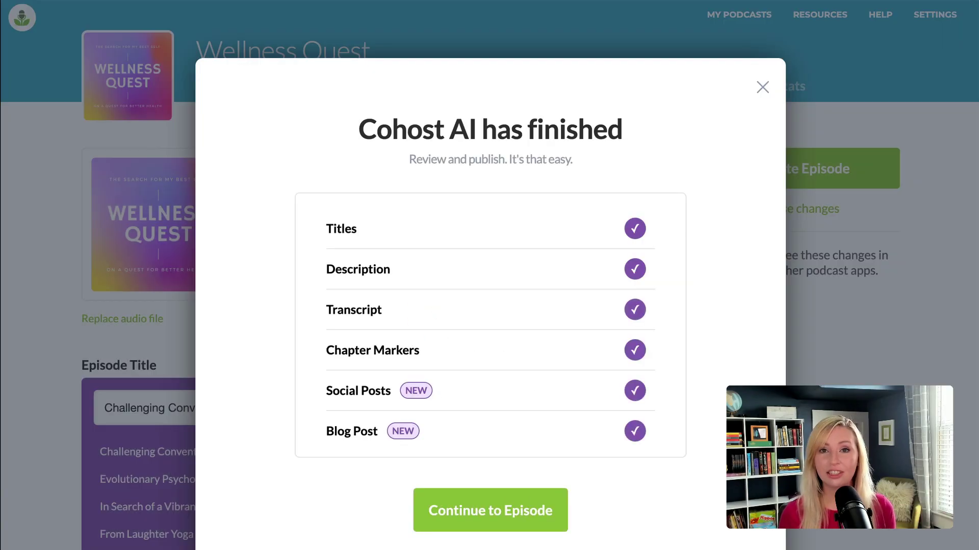
- Continue to the new episode and review its Cohost AI titles, description, chapters and transcript
{"action": "left_click", "coordinate": [534, 527]}
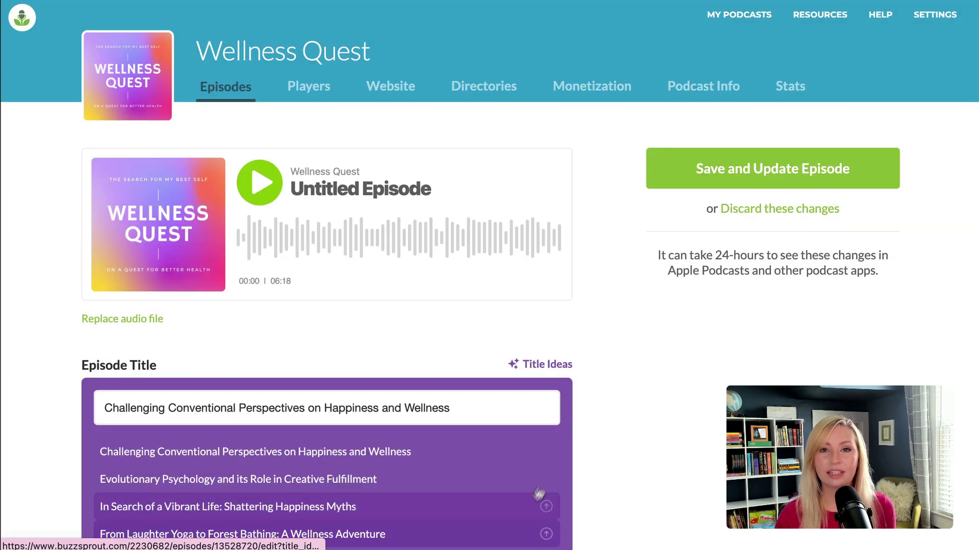
{"action": "scroll", "coordinate": [605, 336], "scroll_direction": "down", "scroll_amount": 5}
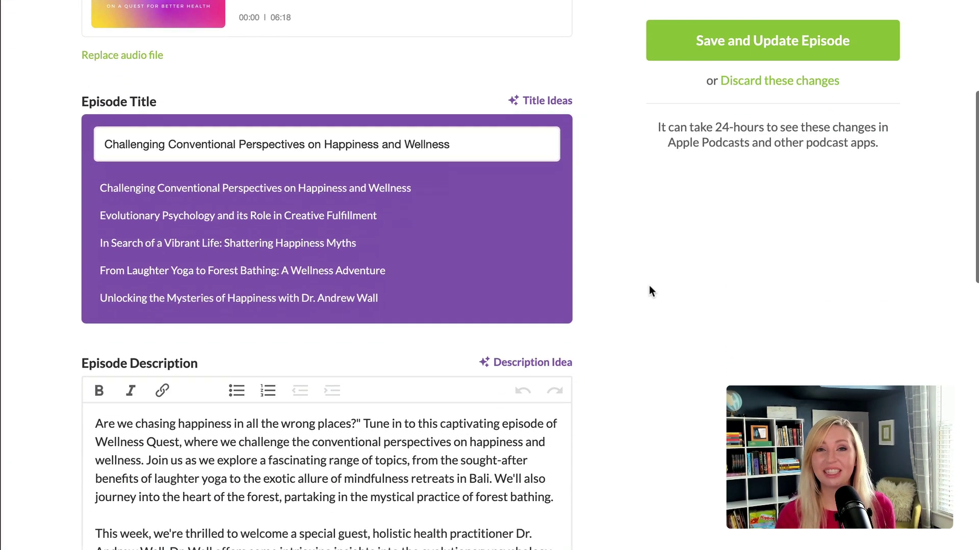
{"action": "scroll", "coordinate": [649, 285], "scroll_direction": "down", "scroll_amount": 4}
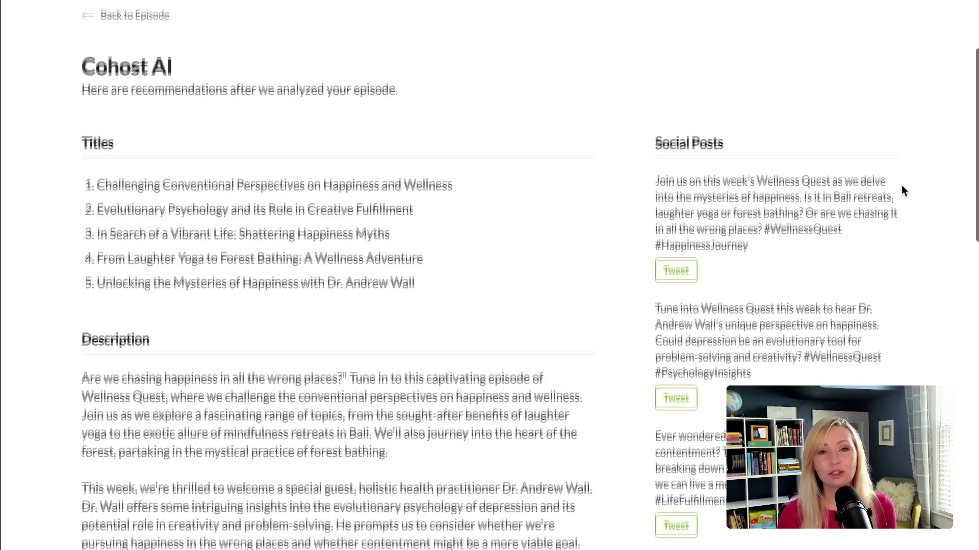
{"action": "scroll", "coordinate": [902, 190], "scroll_direction": "down", "scroll_amount": 1}
{"action": "scroll", "coordinate": [902, 190], "scroll_direction": "down", "scroll_amount": 4}
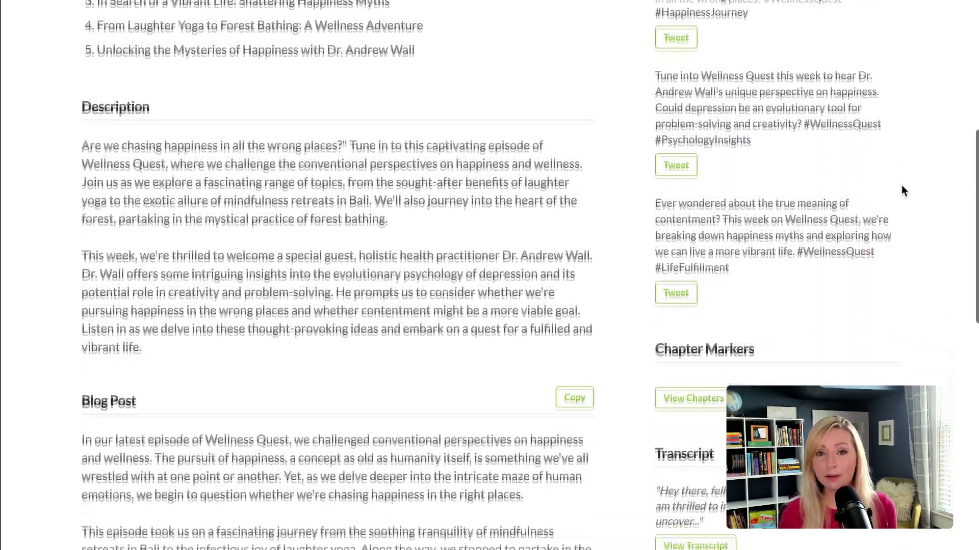
{"action": "scroll", "coordinate": [902, 186], "scroll_direction": "down", "scroll_amount": 6}
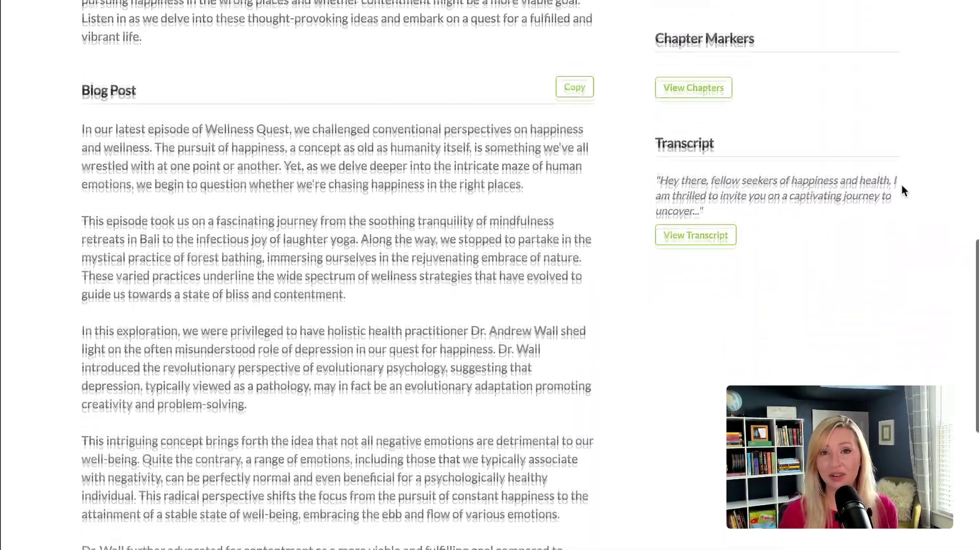